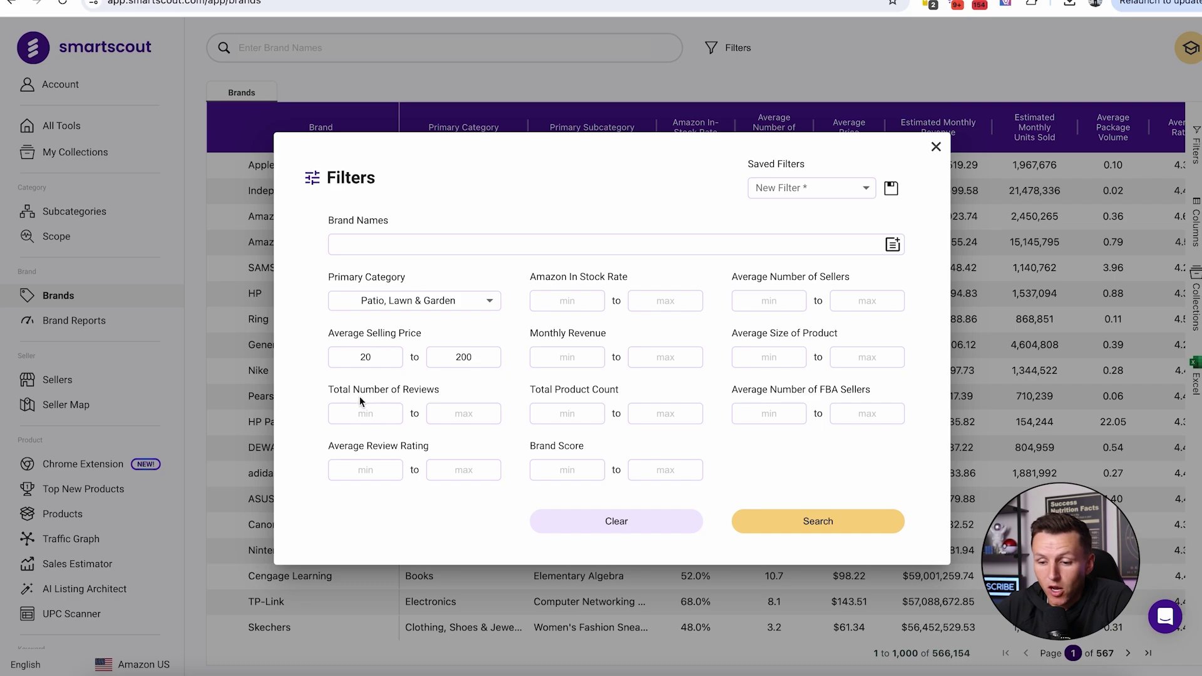
Step: Set the brand filters to at most 500 total reviews and a monthly revenue from 50000 to 500000
{"action": "left_click", "coordinate": [460, 413]}
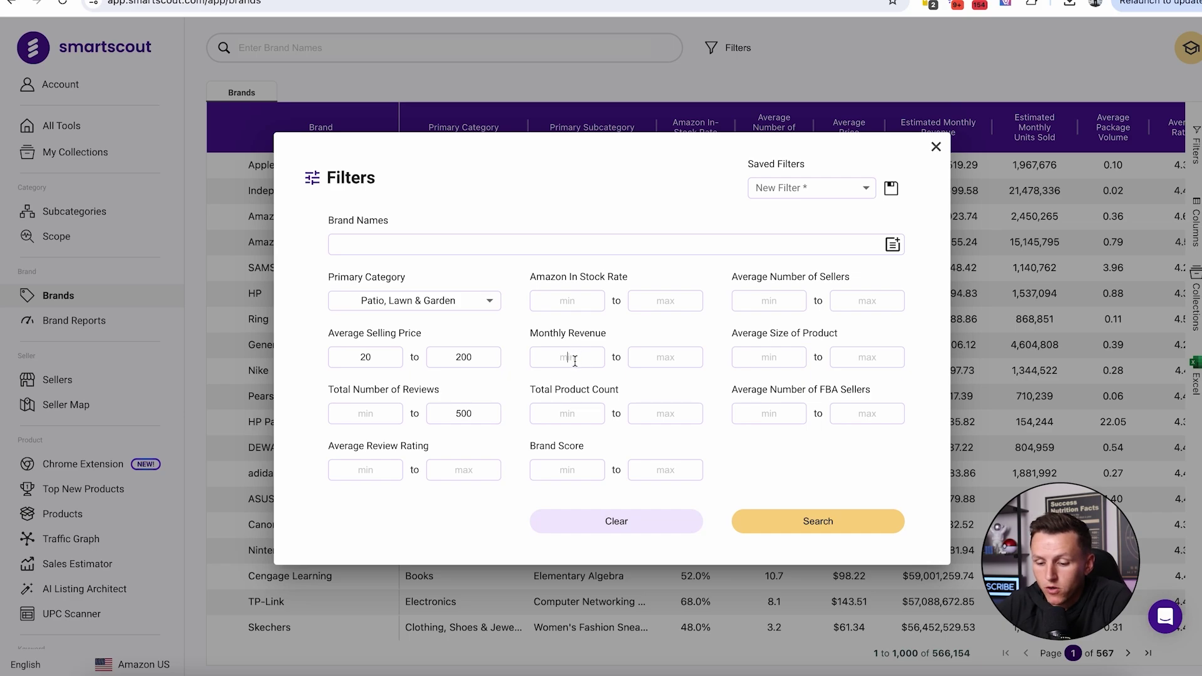
{"action": "type", "text": "50000"}
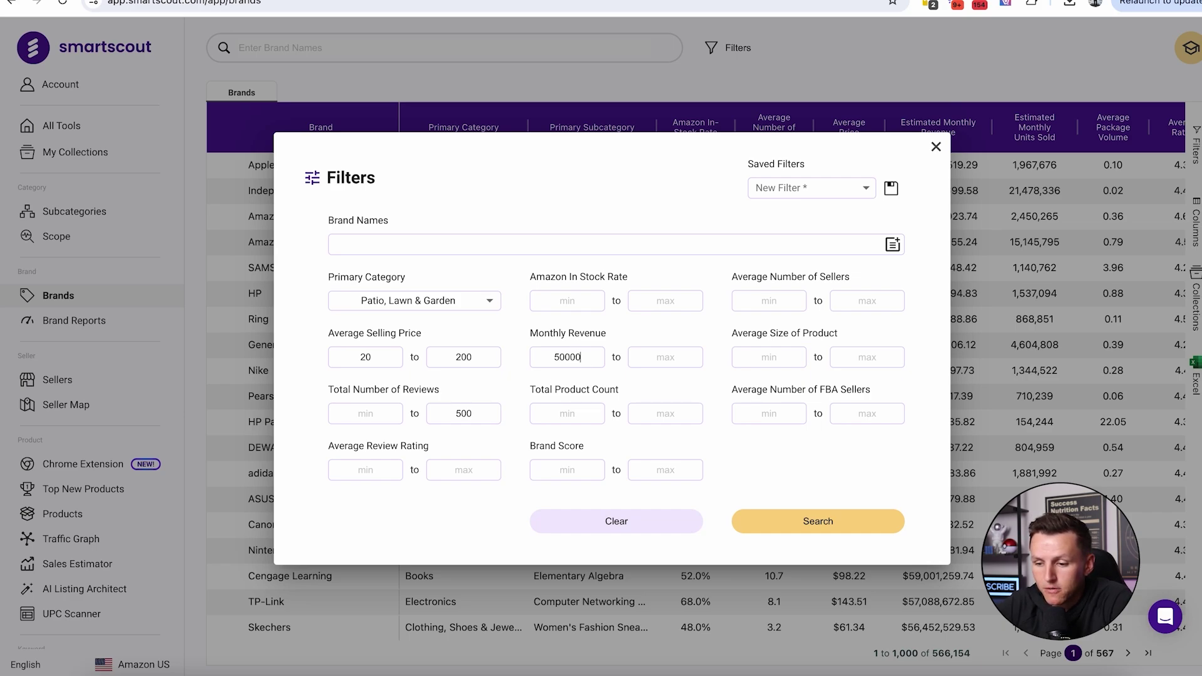
{"action": "type", "text": "500000"}
{"action": "left_click_drag", "start_coordinate": [680, 358], "coordinate": [665, 357]}
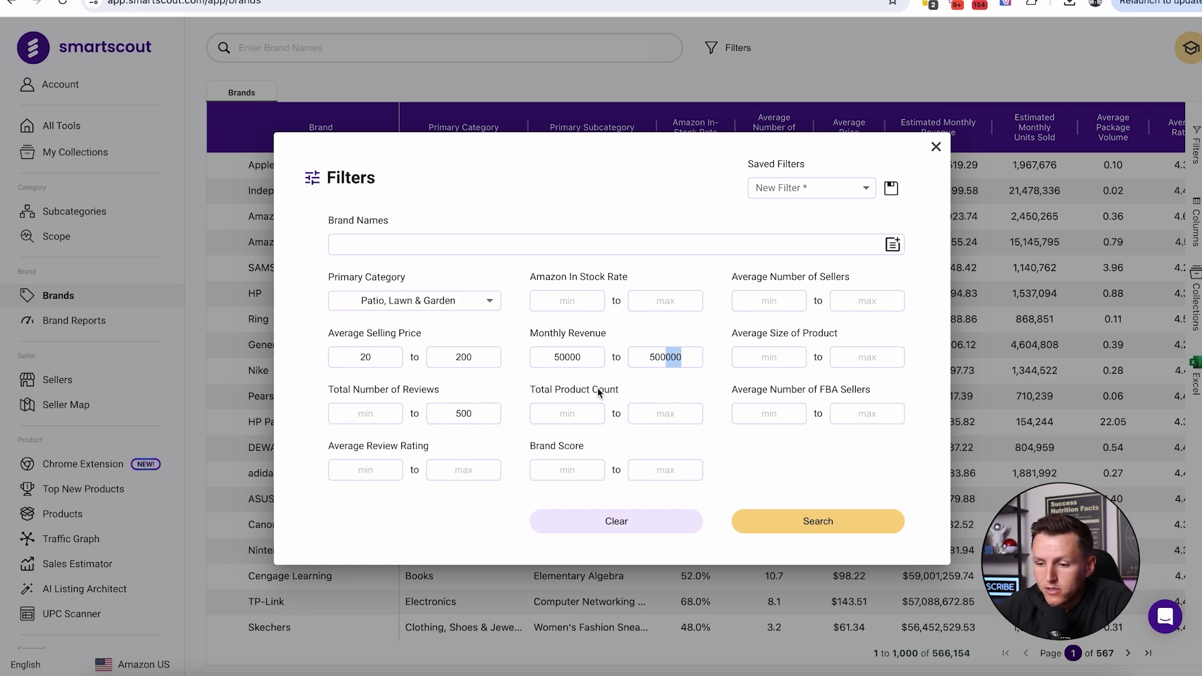
Step: Limit the average number of sellers to 1 to 1 and run the filtered brand search
{"action": "left_click", "coordinate": [776, 301]}
{"action": "type", "text": "1"}
{"action": "left_click", "coordinate": [852, 302]}
{"action": "type", "text": "1"}
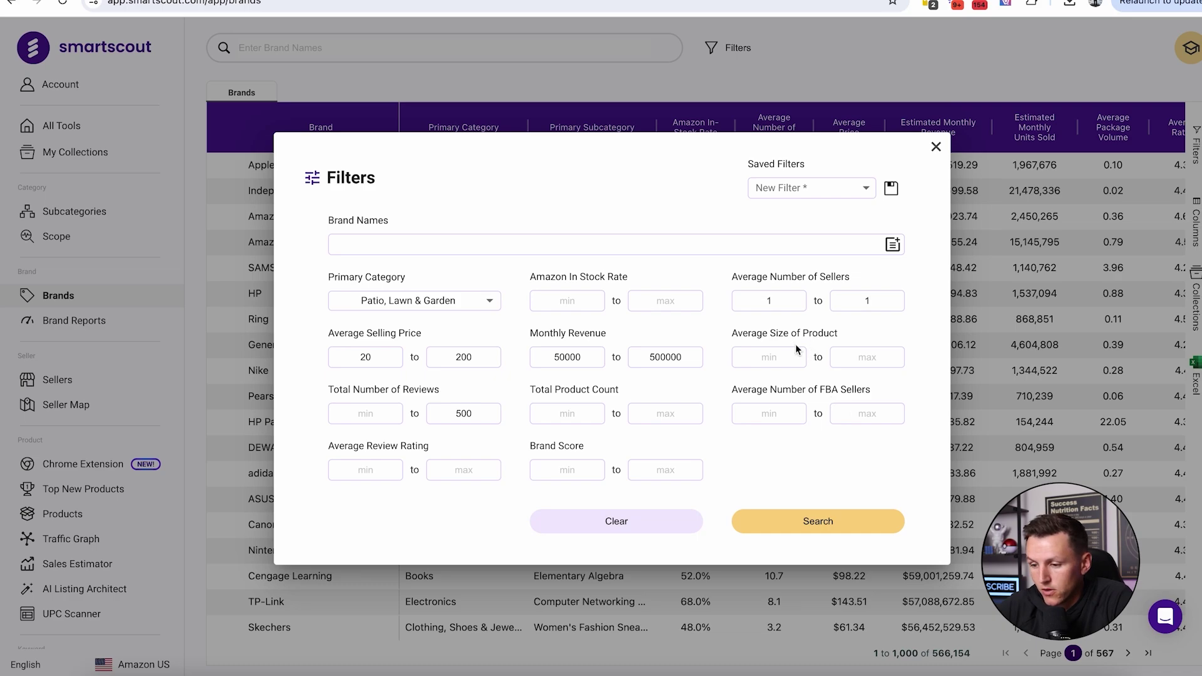
{"action": "left_click", "coordinate": [818, 520]}
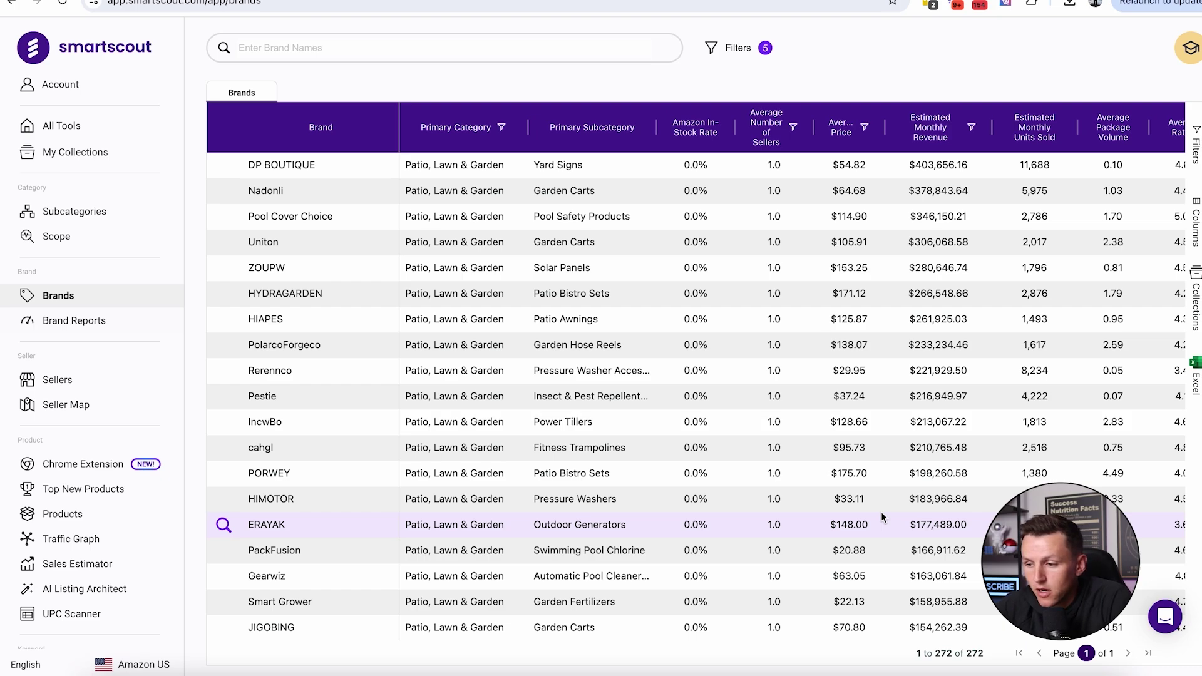
Step: Open the Uniton brand's product listings on Amazon from the filtered brand list
{"action": "mouse_move", "coordinate": [950, 144]}
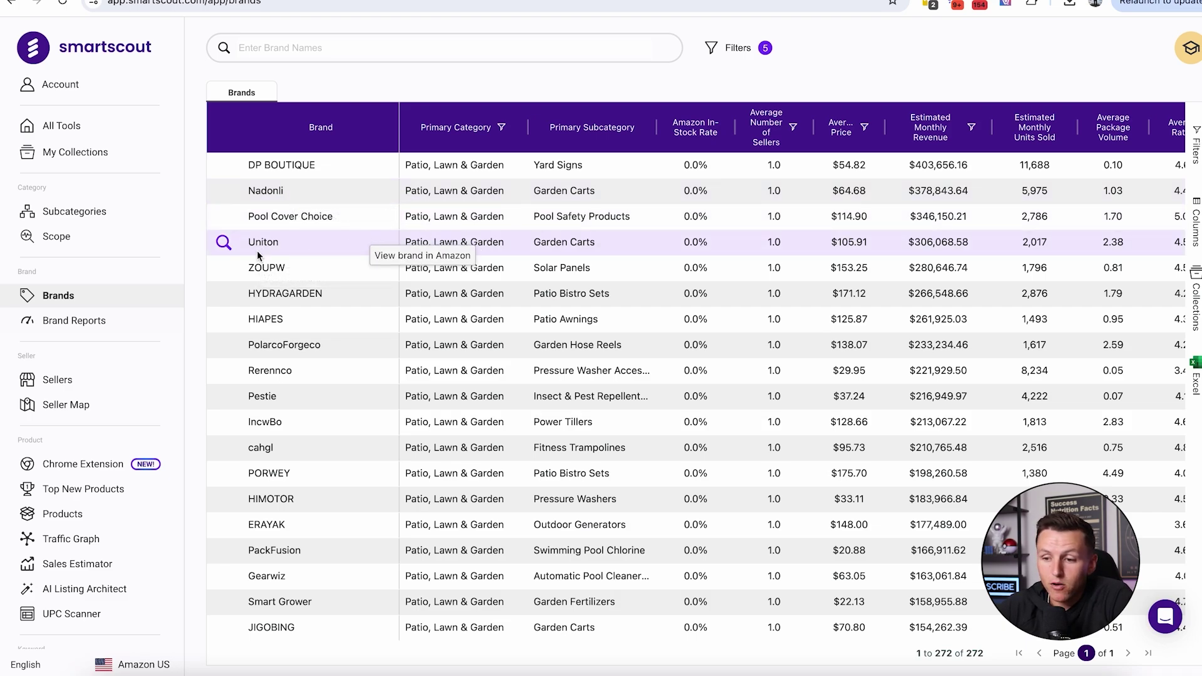
{"action": "left_click", "coordinate": [224, 242]}
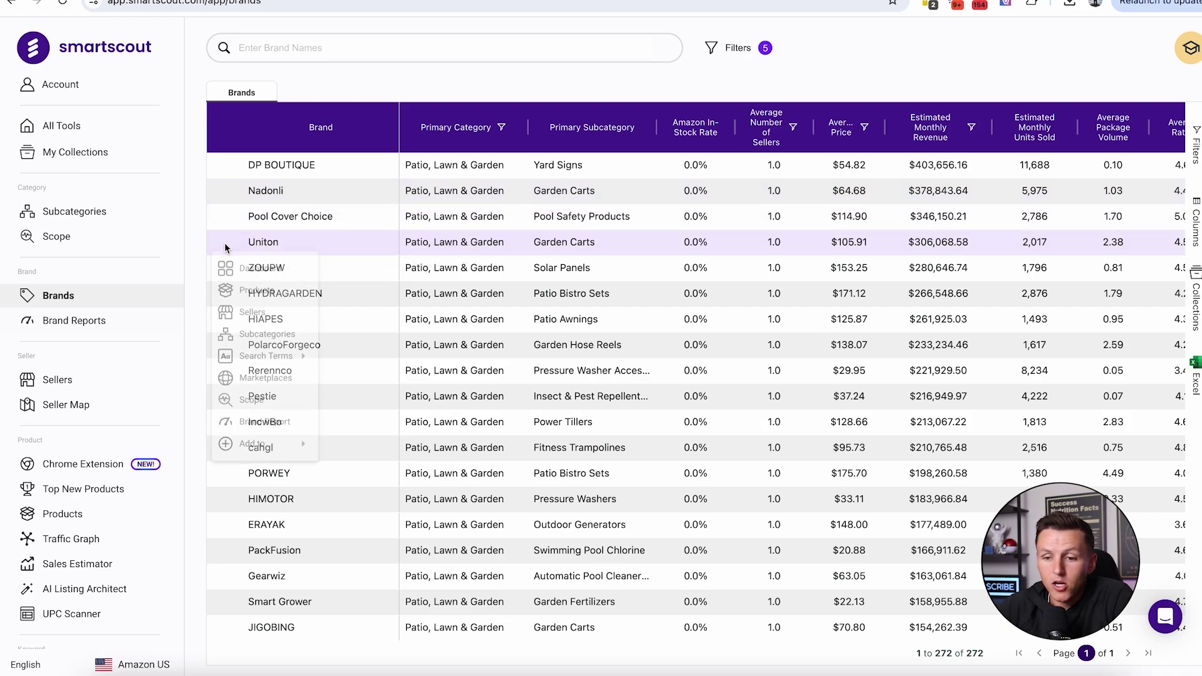
{"action": "left_click", "coordinate": [262, 241]}
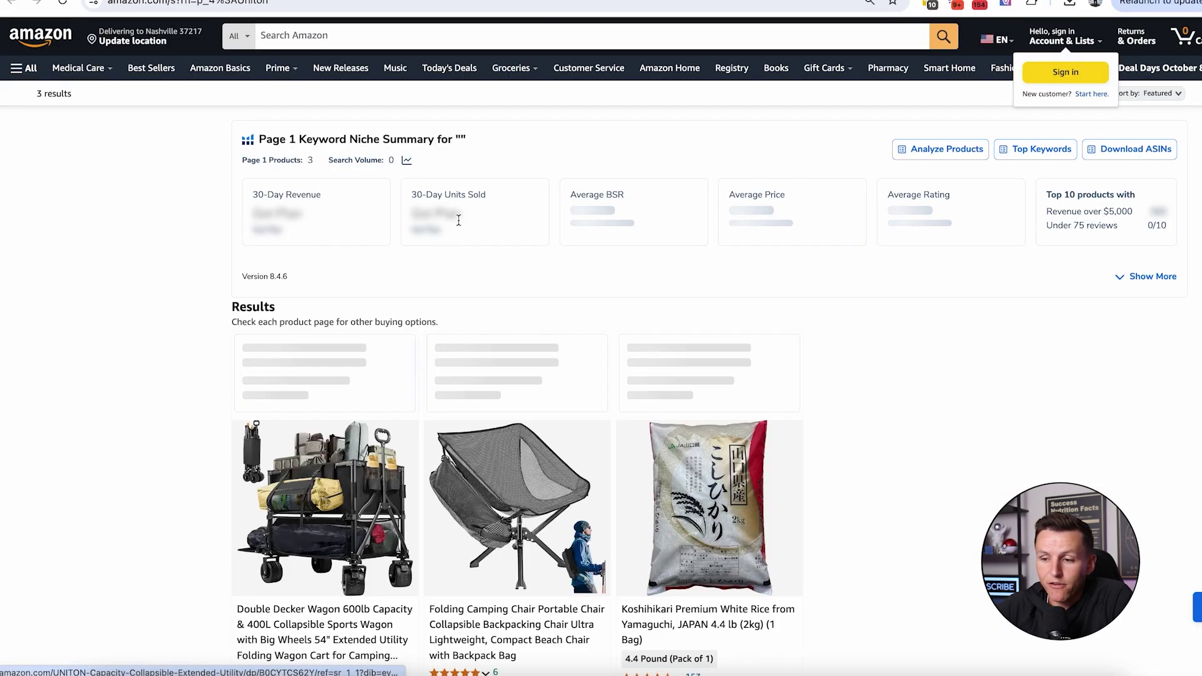
Step: Look over Uniton's Amazon products and highlight the past-month purchase figure of the double decker wagon
{"action": "scroll", "coordinate": [336, 374], "scroll_direction": "down", "scroll_amount": 3}
{"action": "scroll", "coordinate": [336, 374], "scroll_direction": "down", "scroll_amount": 2}
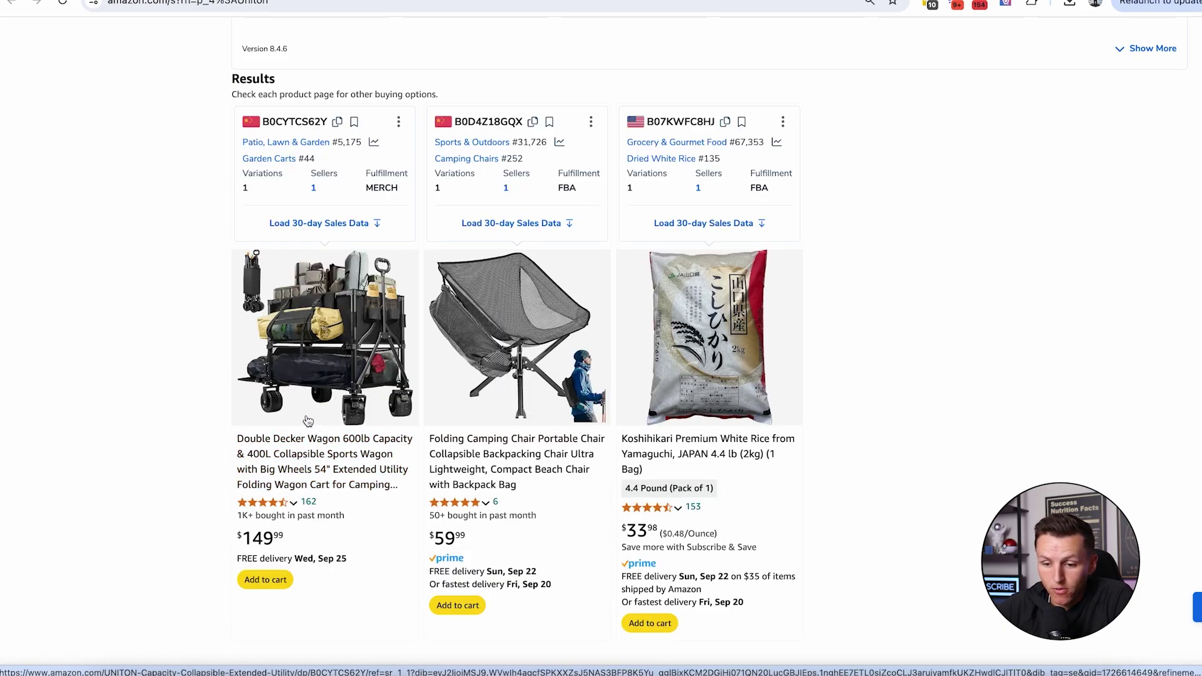
{"action": "left_click_drag", "start_coordinate": [236, 515], "coordinate": [349, 522]}
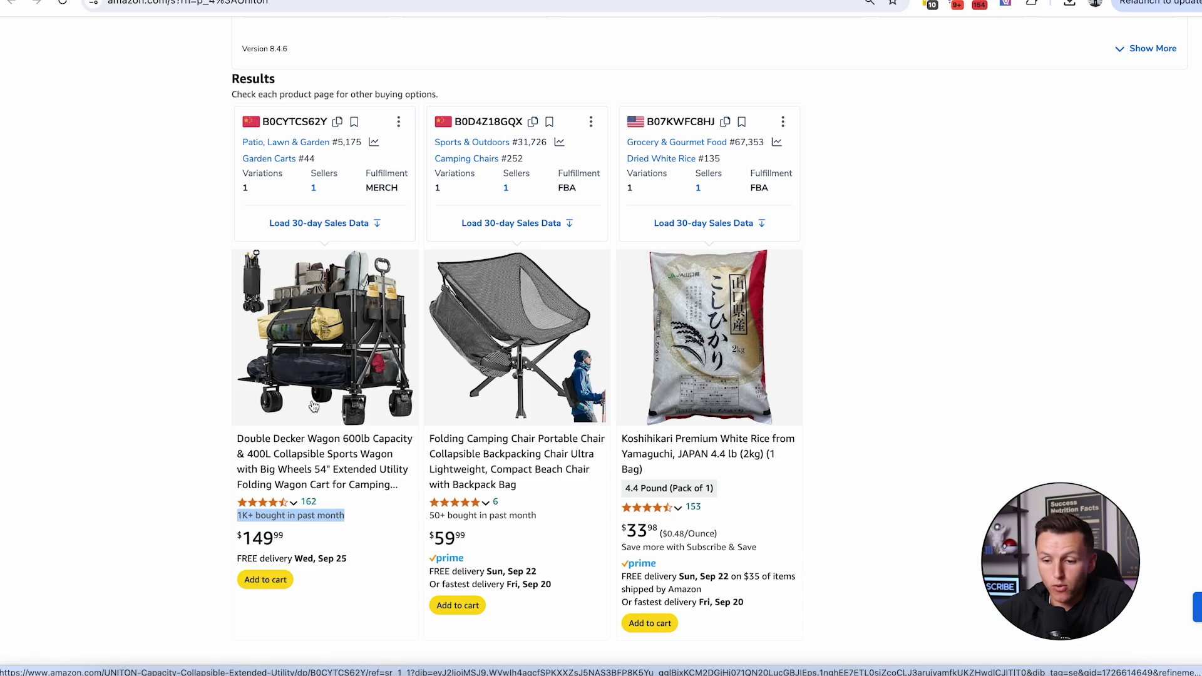
{"action": "scroll", "coordinate": [319, 376], "scroll_direction": "up", "scroll_amount": 1}
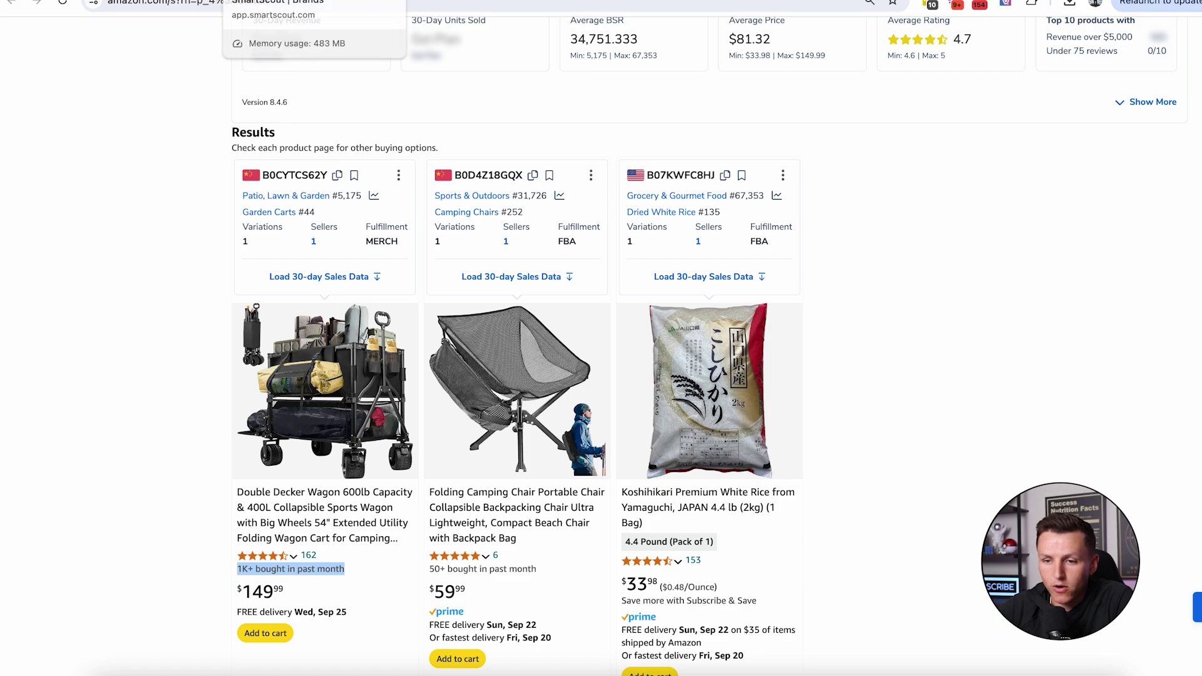
Step: Switch back to the SmartScout brand list, open Blythewood Bee Company on Amazon and look over its products
{"action": "left_click", "coordinate": [276, 1]}
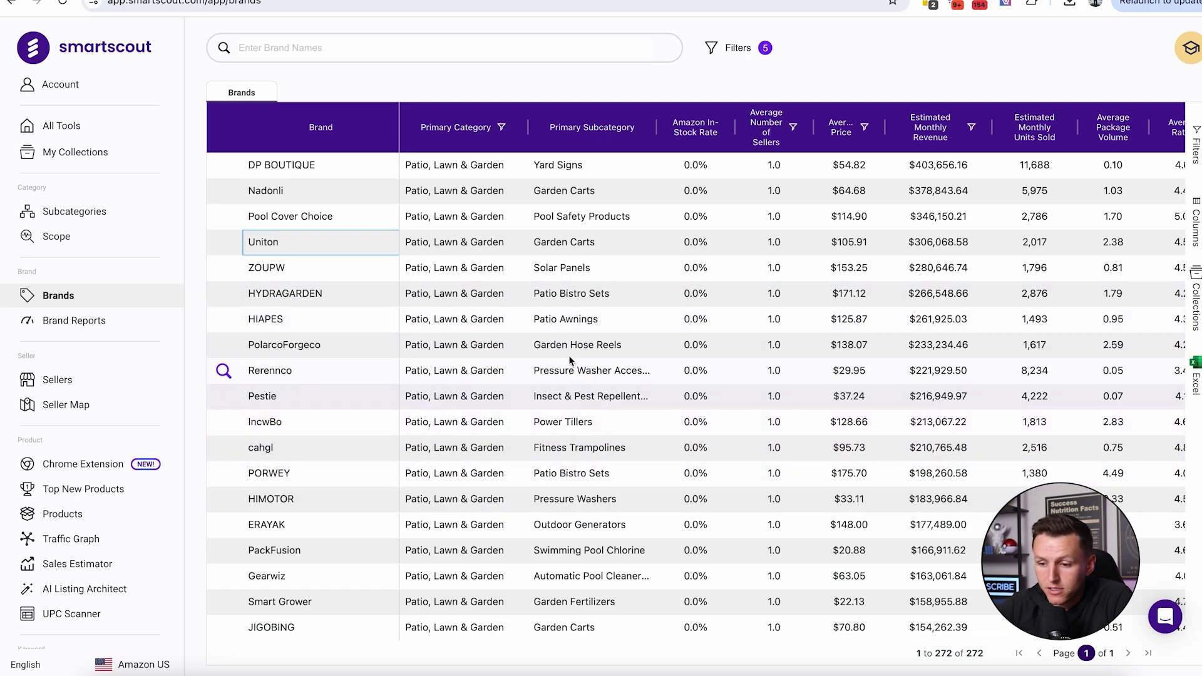
{"action": "scroll", "coordinate": [568, 374], "scroll_direction": "down", "scroll_amount": 3}
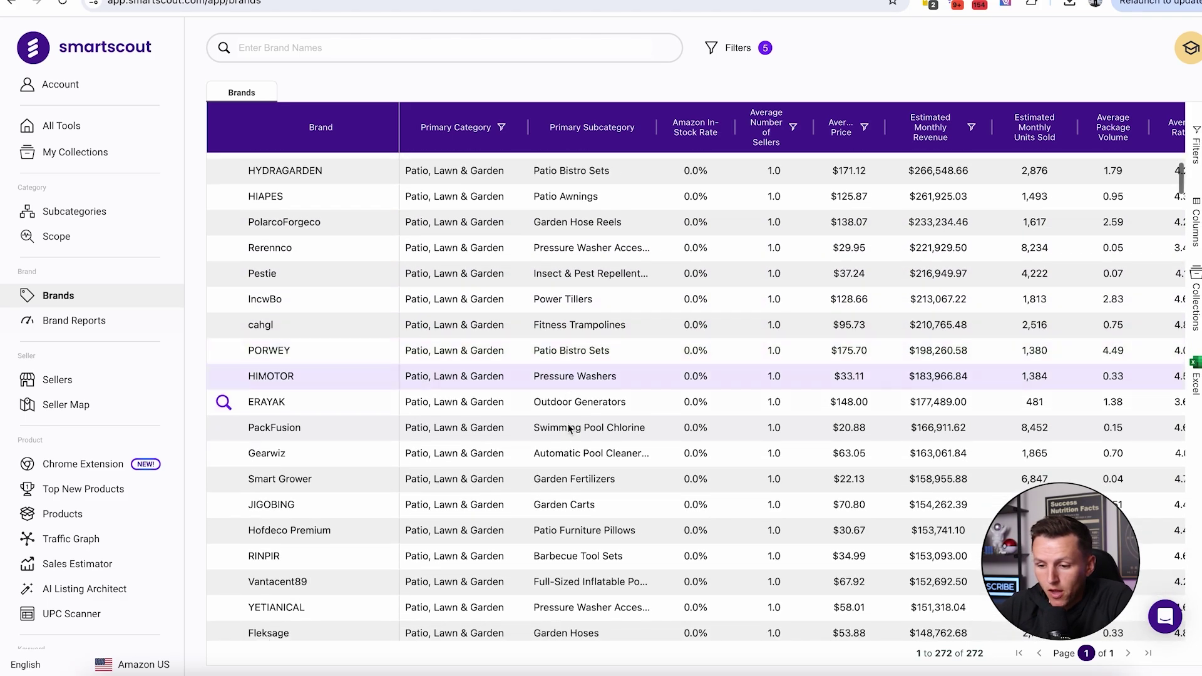
{"action": "scroll", "coordinate": [571, 513], "scroll_direction": "down", "scroll_amount": 4}
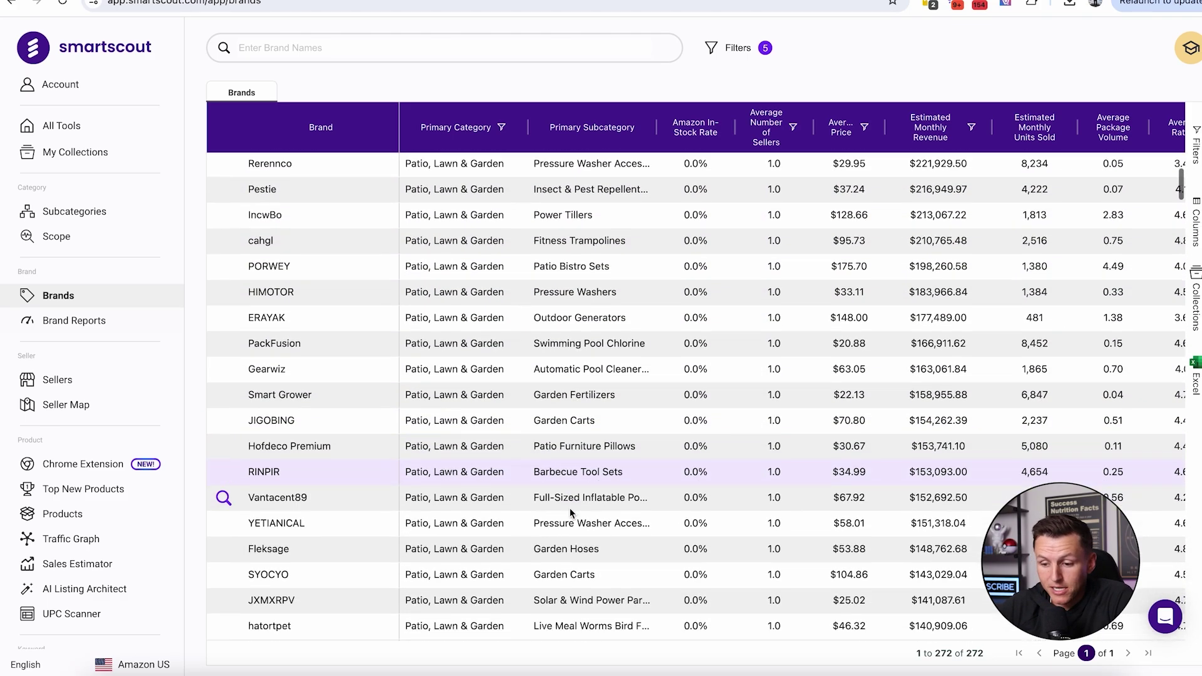
{"action": "scroll", "coordinate": [571, 513], "scroll_direction": "down", "scroll_amount": 1}
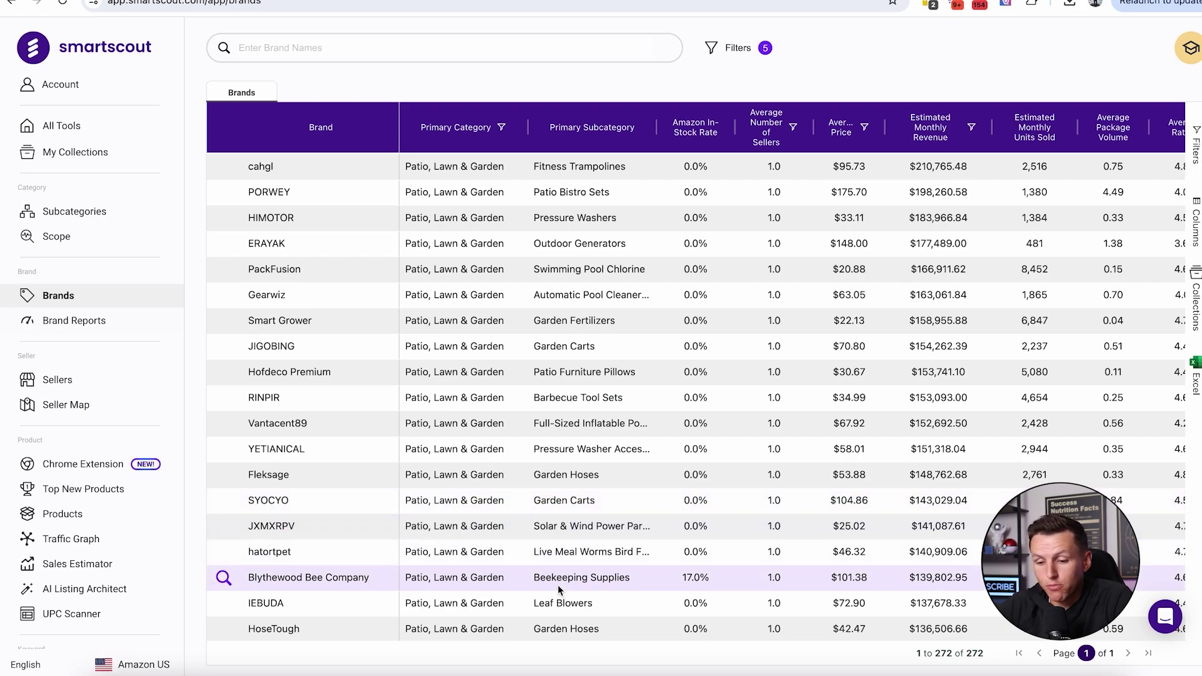
{"action": "scroll", "coordinate": [558, 585], "scroll_direction": "down", "scroll_amount": 2}
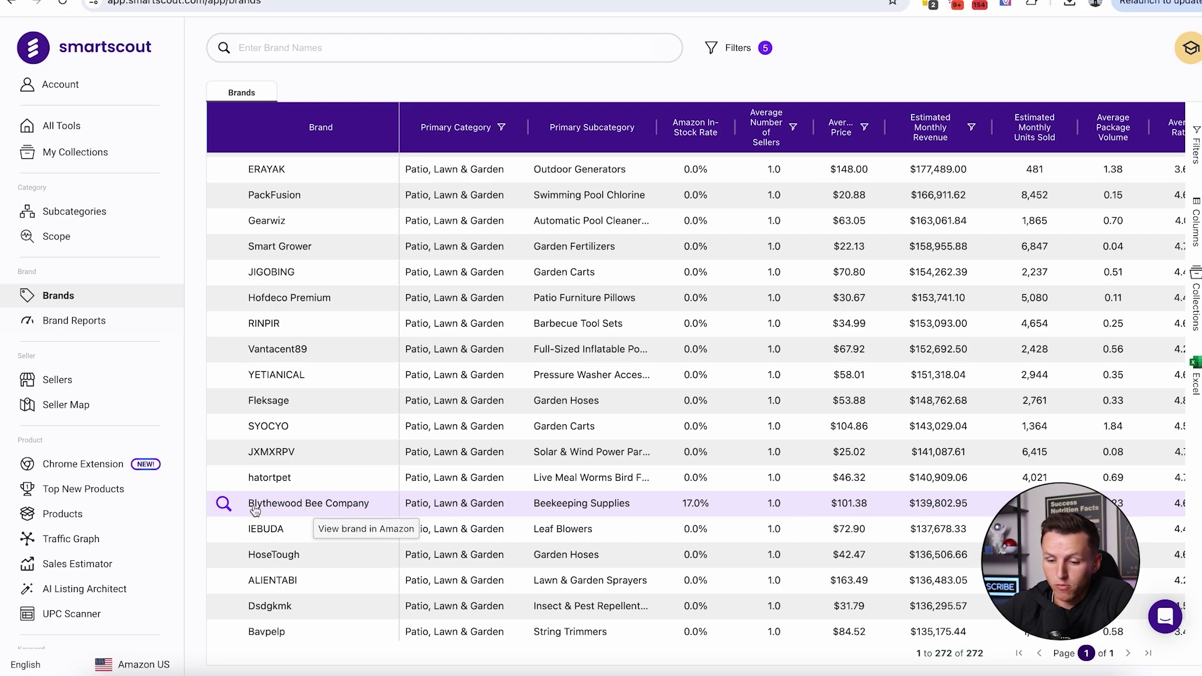
{"action": "left_click", "coordinate": [223, 506]}
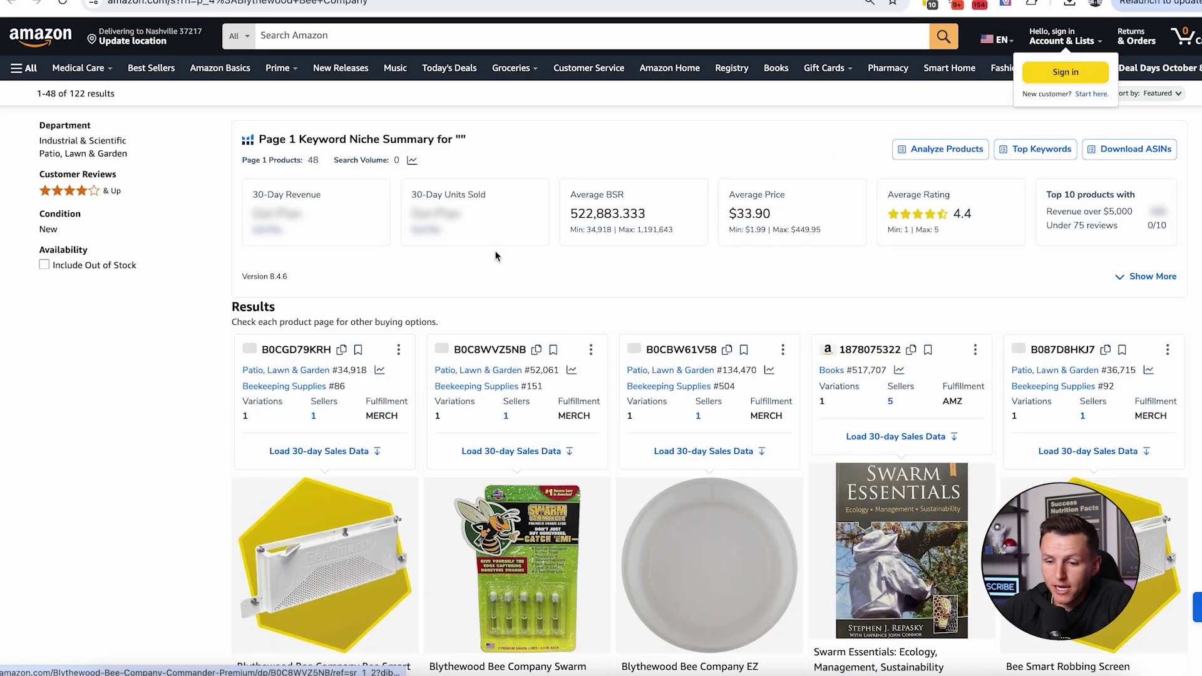
{"action": "scroll", "coordinate": [494, 253], "scroll_direction": "down", "scroll_amount": 3}
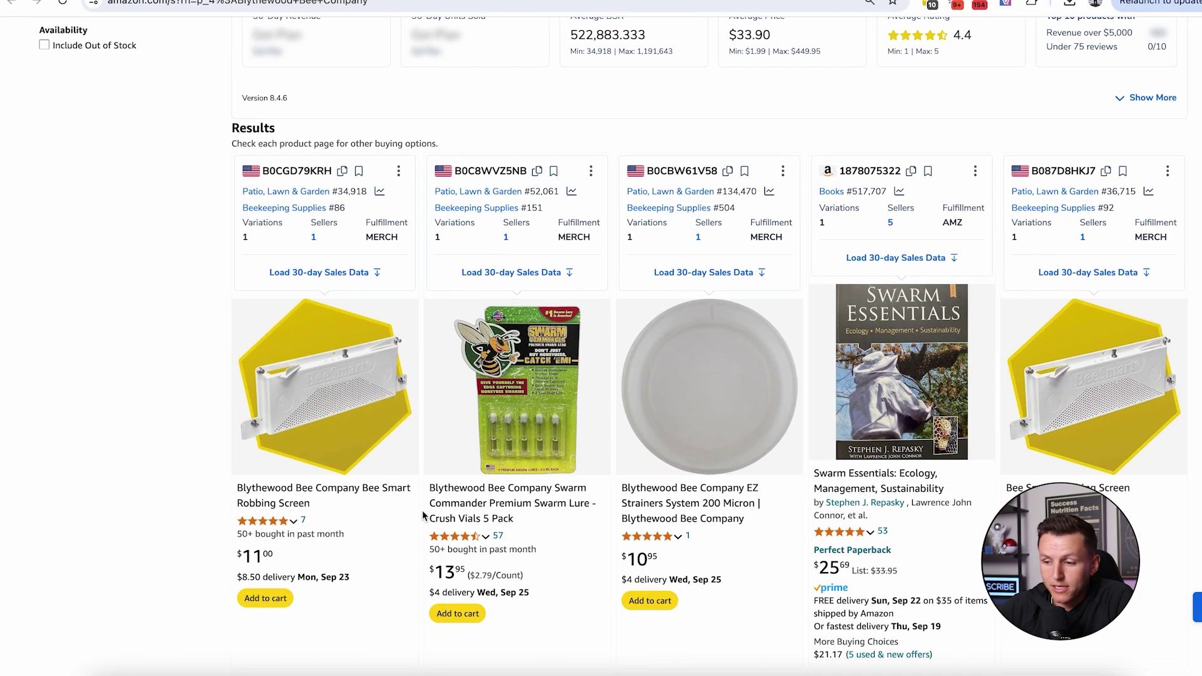
{"action": "scroll", "coordinate": [338, 455], "scroll_direction": "up", "scroll_amount": 3}
{"action": "scroll", "coordinate": [338, 455], "scroll_direction": "up", "scroll_amount": 1}
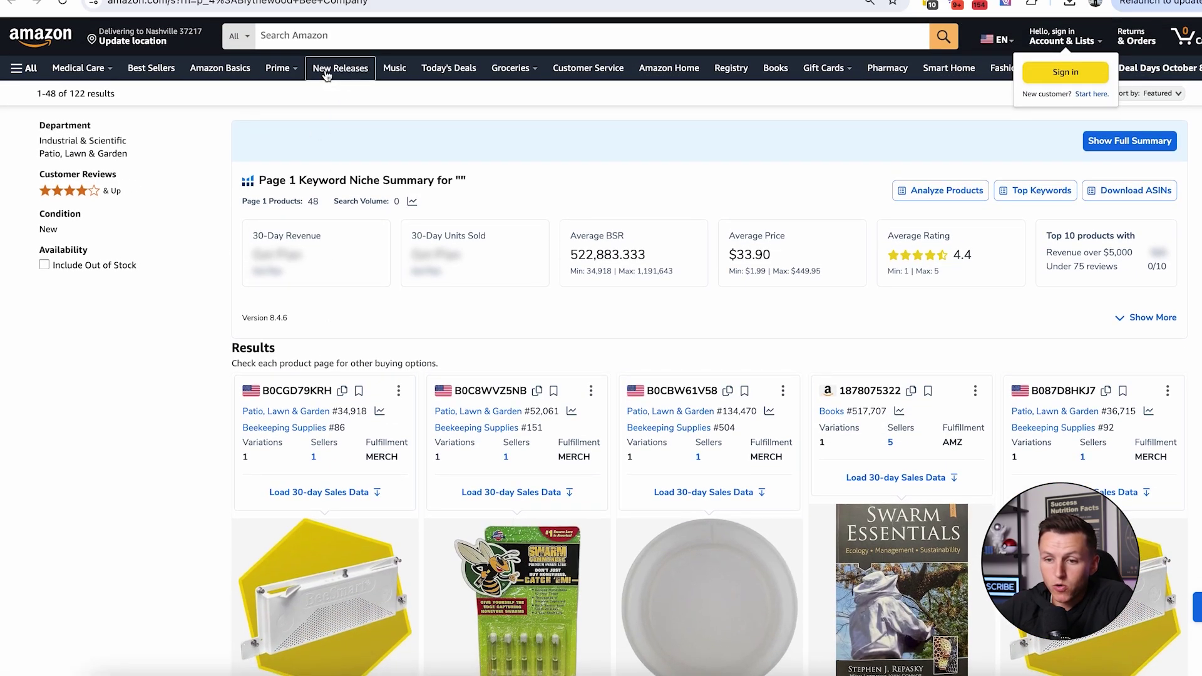
Step: Search Amazon for "beekeeping supplies"
{"action": "left_click", "coordinate": [314, 35]}
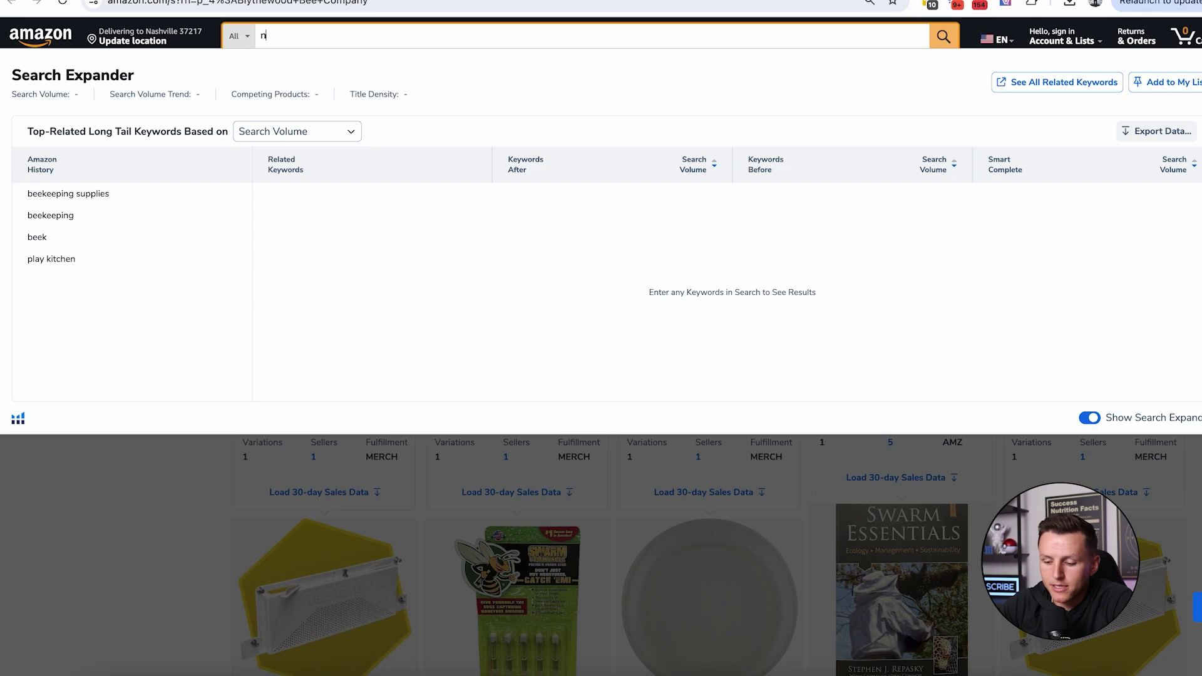
{"action": "type", "text": "bee"}
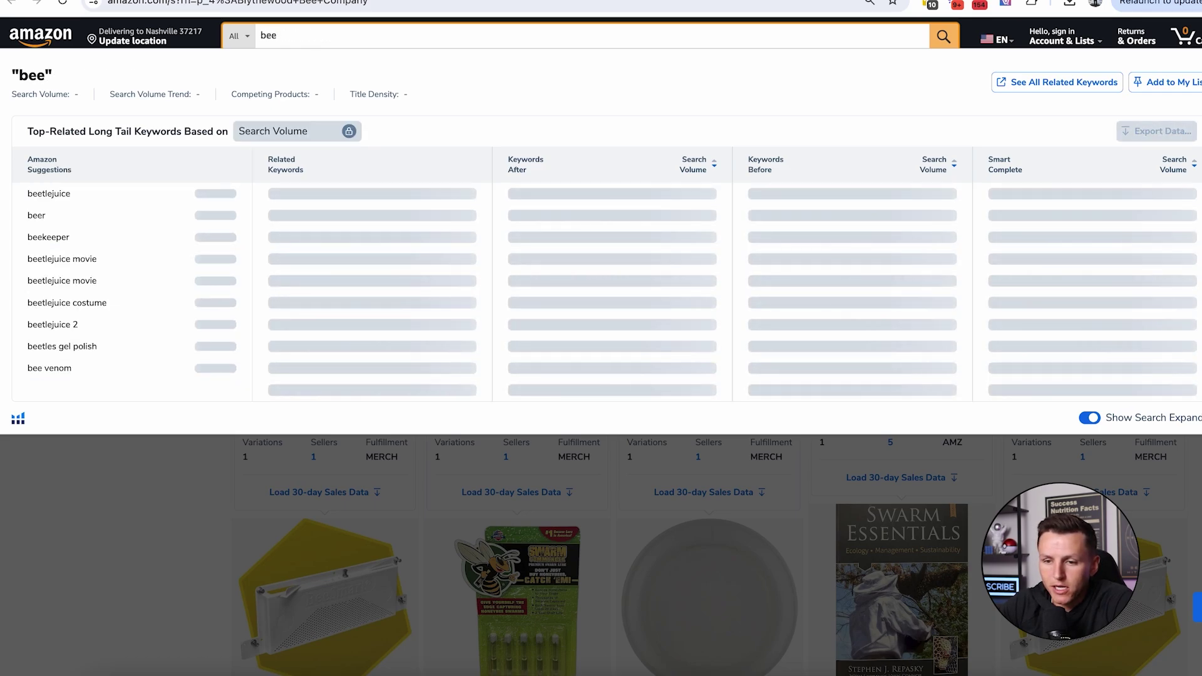
{"action": "type", "text": "keeping supplies"}
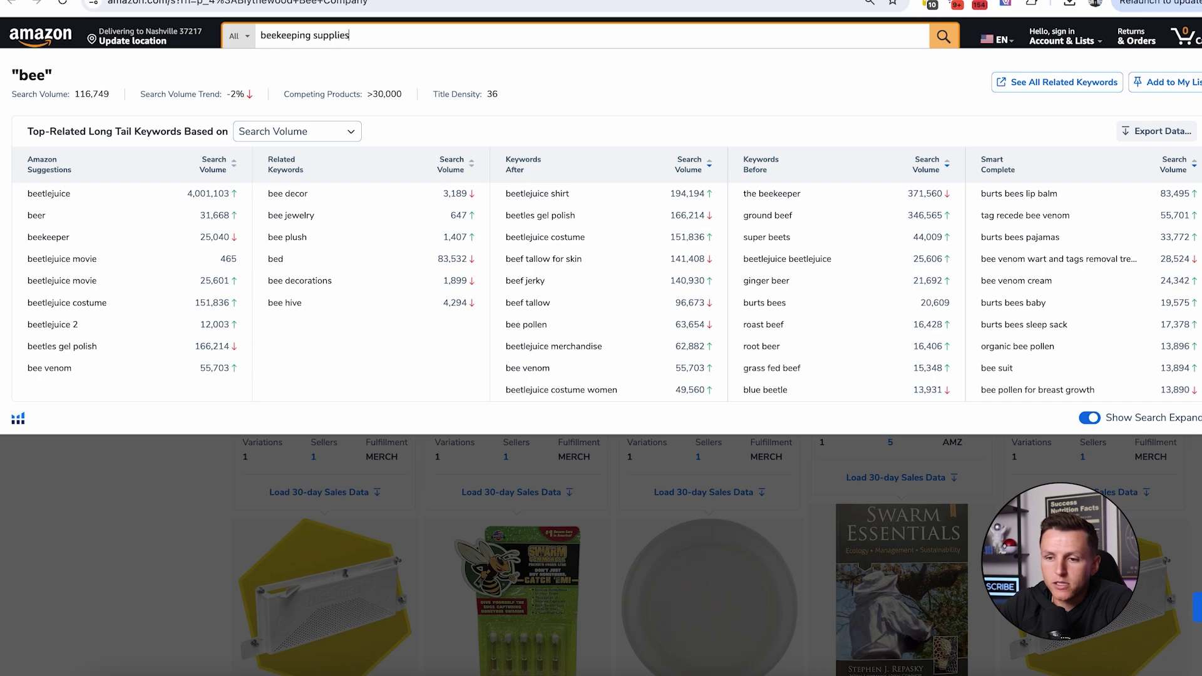
{"action": "key", "text": "Return"}
Step: Examine the beekeeping supplies results, comparing the prices, review counts and past-month purchases of starter kits, bee suits and tools
{"action": "scroll", "coordinate": [323, 104], "scroll_direction": "down", "scroll_amount": 4}
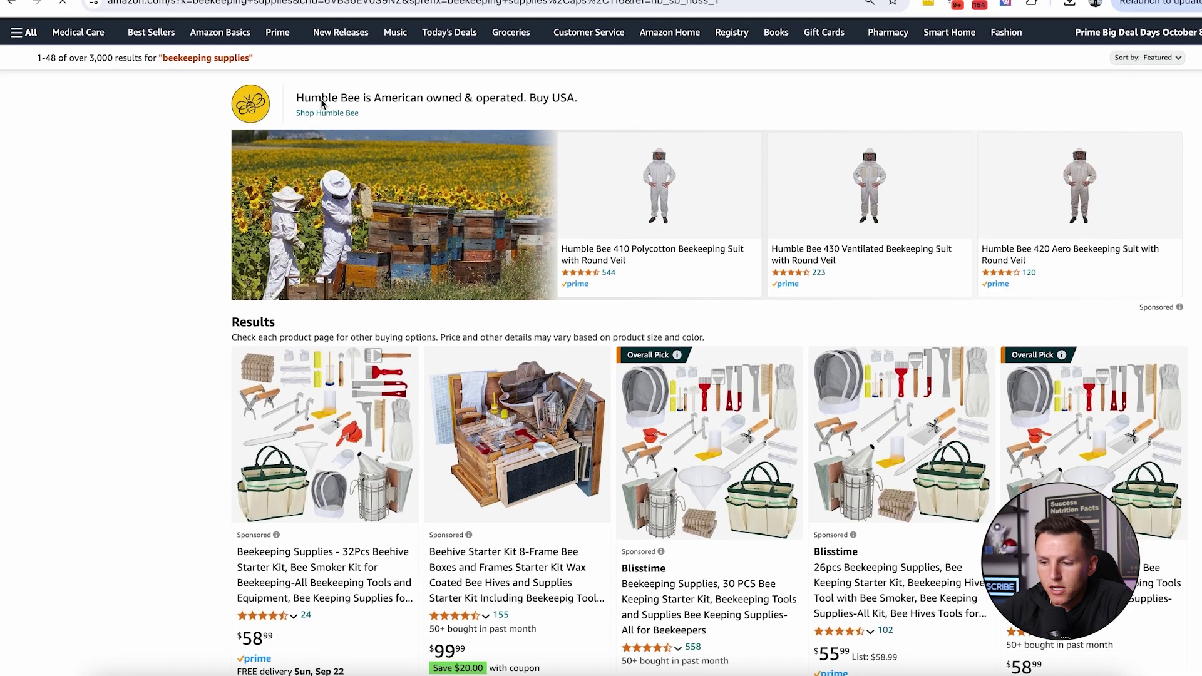
{"action": "scroll", "coordinate": [544, 173], "scroll_direction": "down", "scroll_amount": 7}
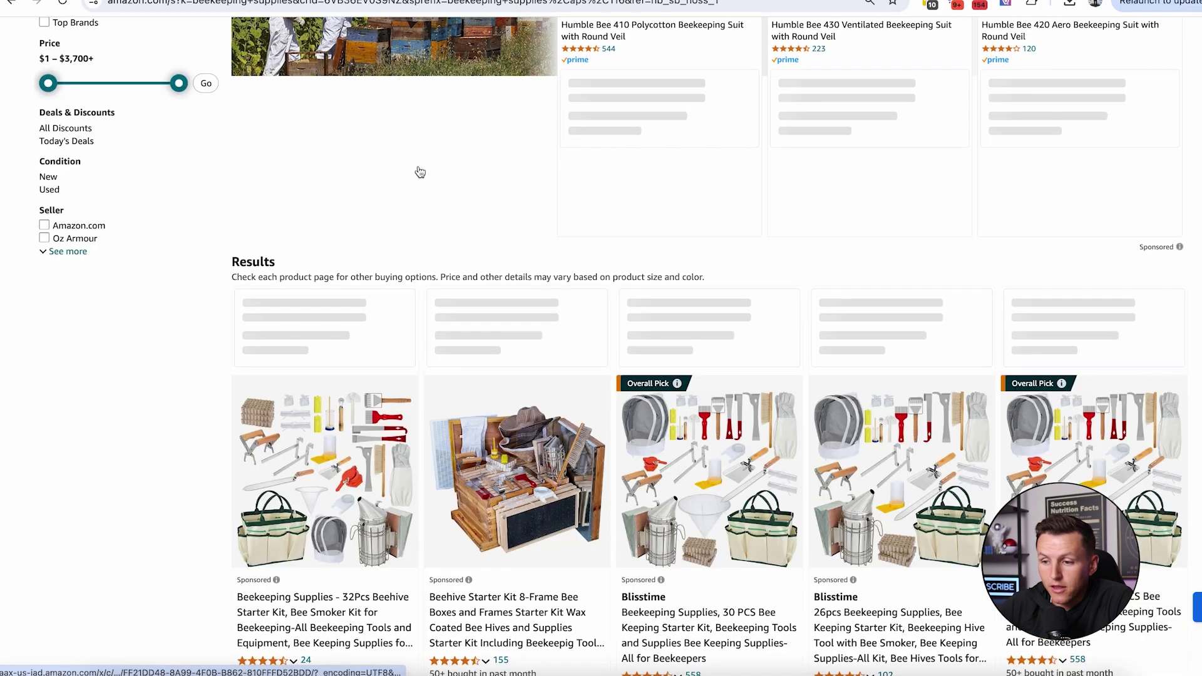
{"action": "scroll", "coordinate": [637, 182], "scroll_direction": "down", "scroll_amount": 2}
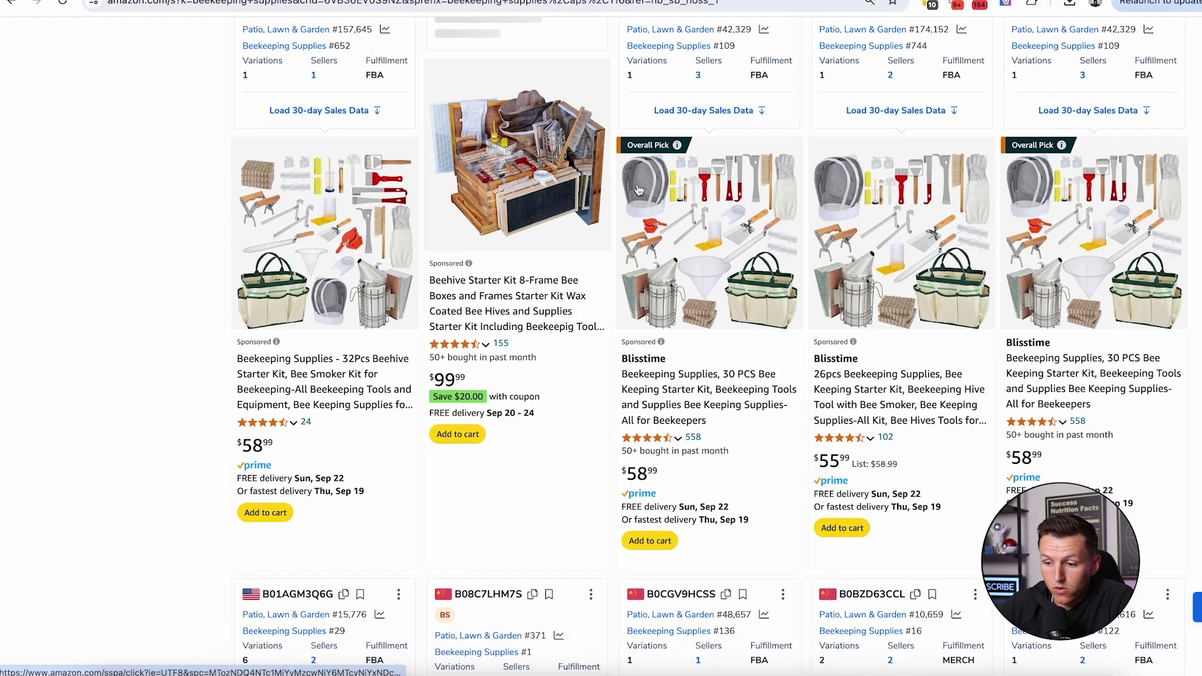
{"action": "mouse_move", "coordinate": [655, 360]}
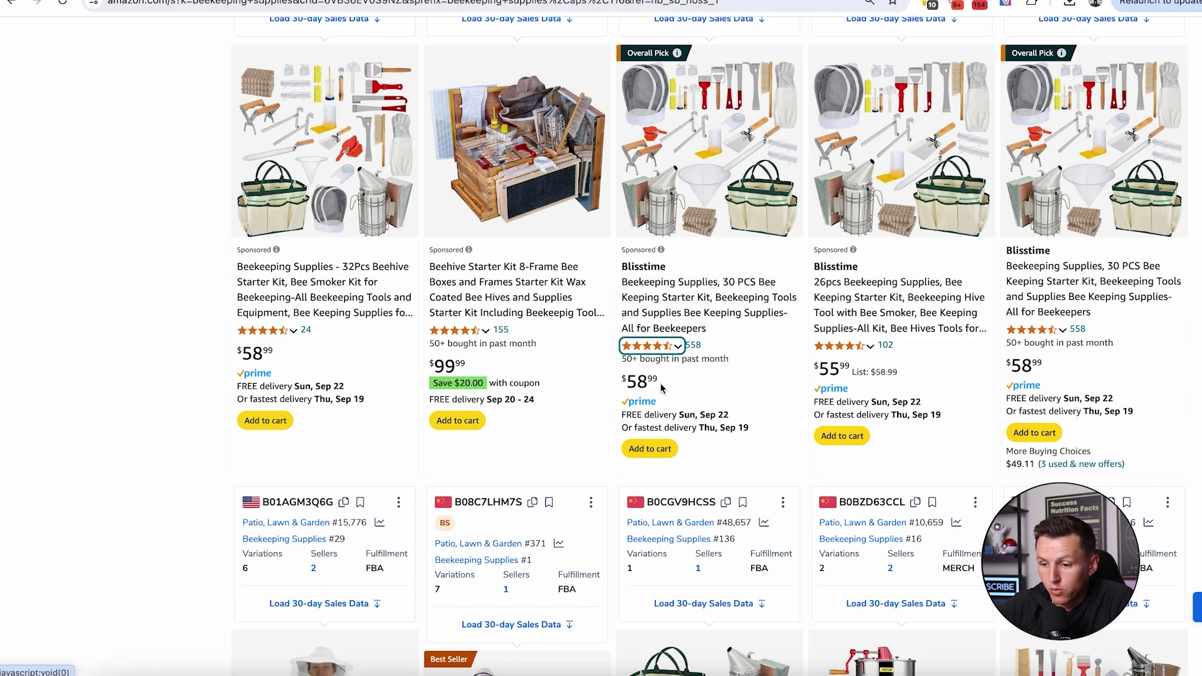
{"action": "scroll", "coordinate": [661, 389], "scroll_direction": "down", "scroll_amount": 9}
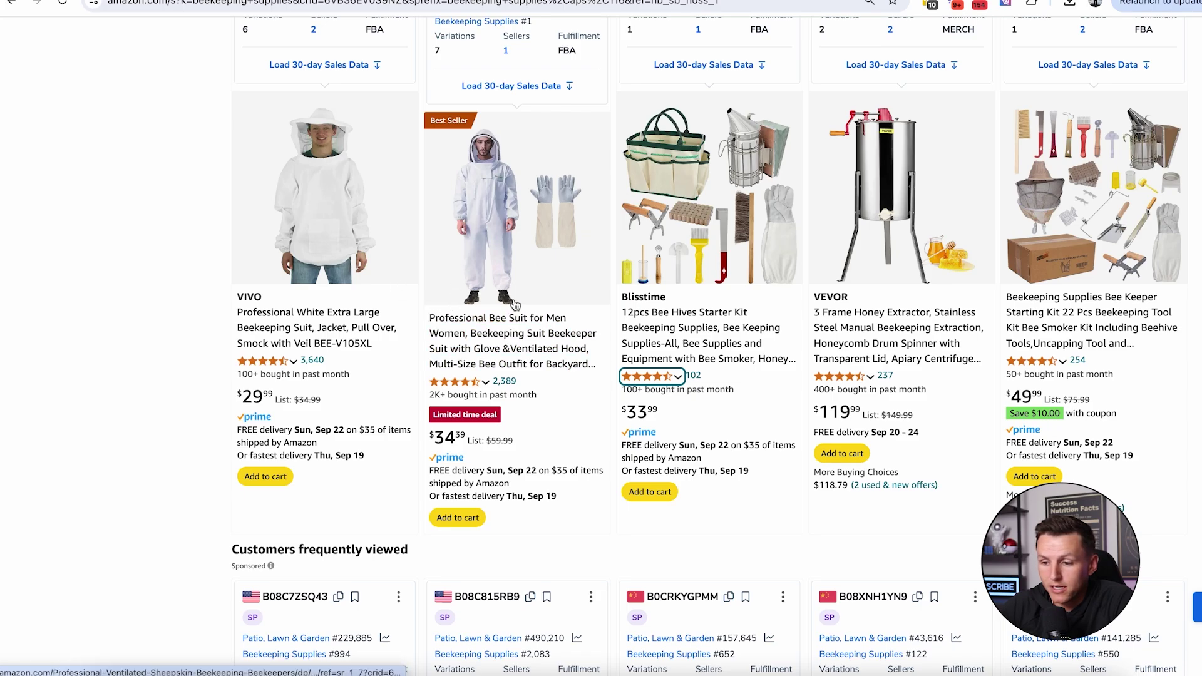
{"action": "mouse_move", "coordinate": [1061, 361]}
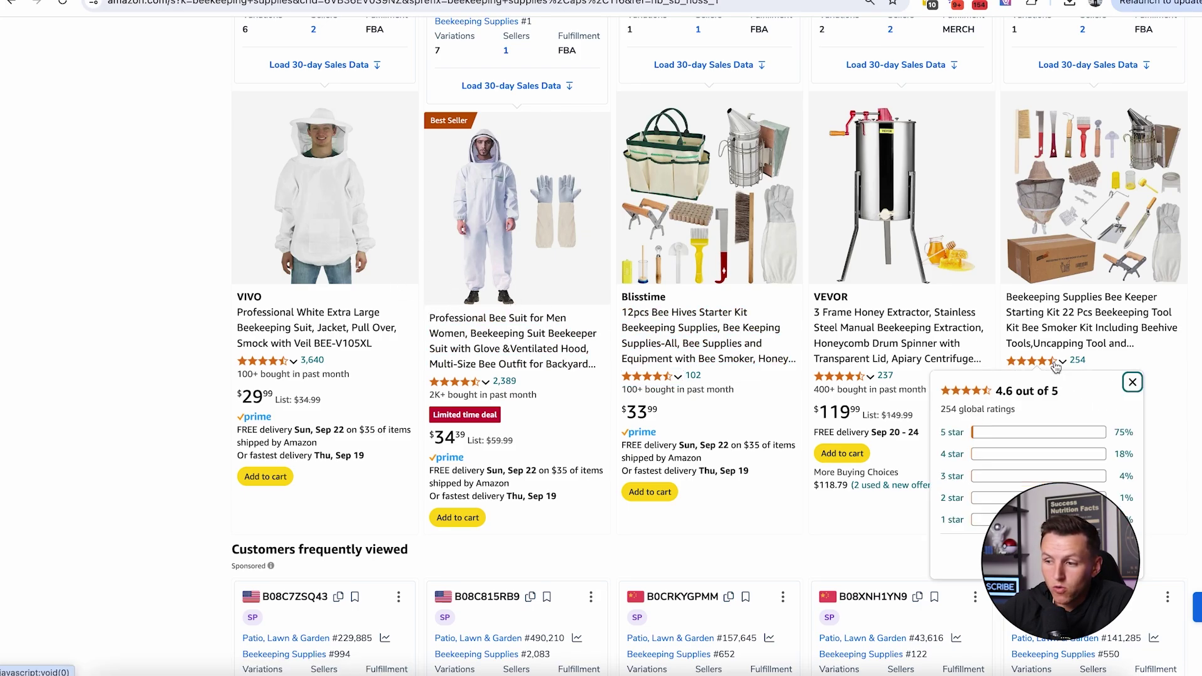
{"action": "scroll", "coordinate": [1056, 366], "scroll_direction": "down", "scroll_amount": 8}
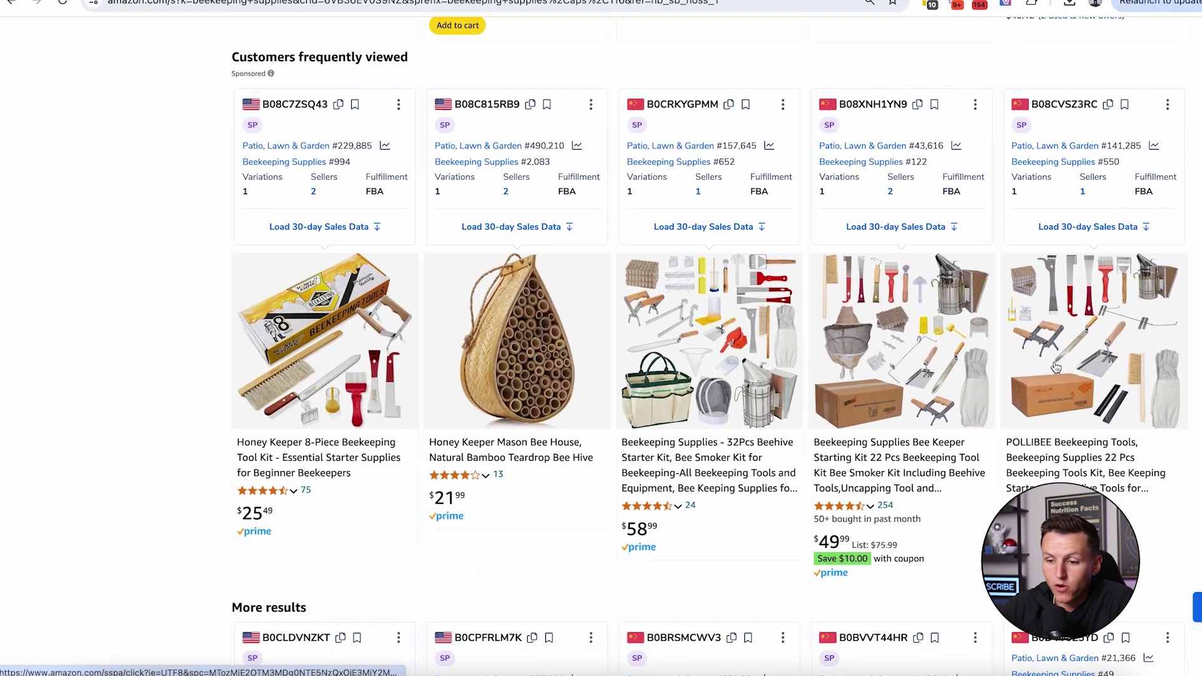
{"action": "scroll", "coordinate": [573, 411], "scroll_direction": "up", "scroll_amount": 2}
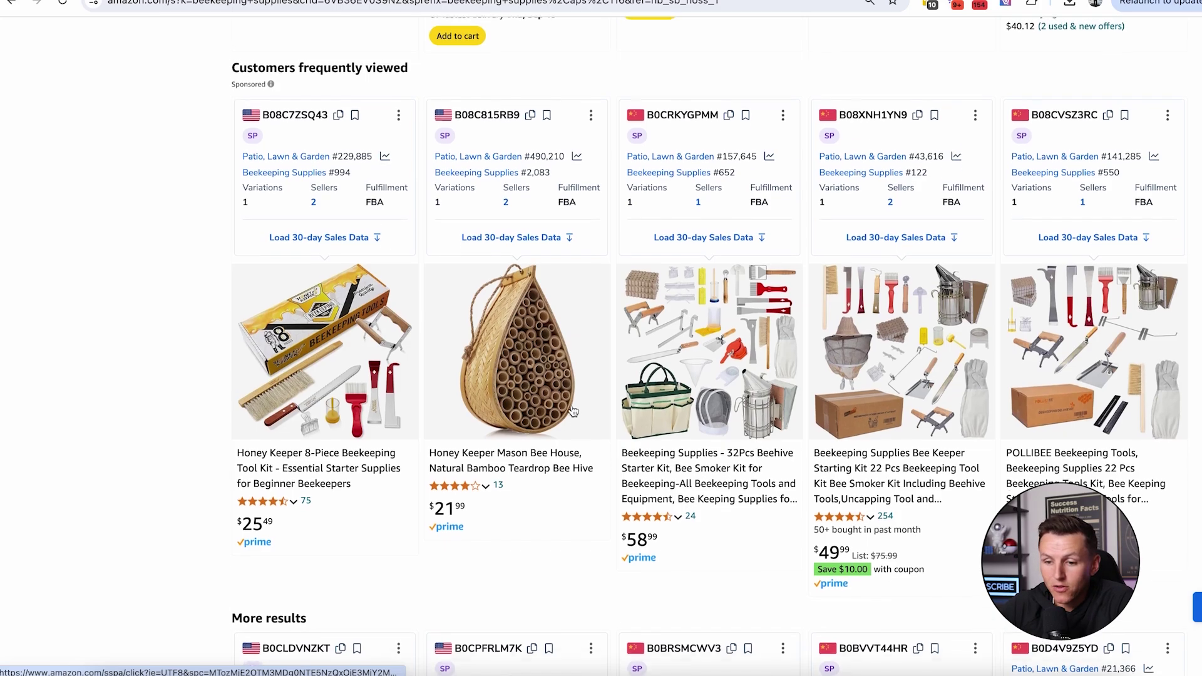
{"action": "scroll", "coordinate": [572, 412], "scroll_direction": "down", "scroll_amount": 10}
{"action": "scroll", "coordinate": [572, 411], "scroll_direction": "up", "scroll_amount": 2}
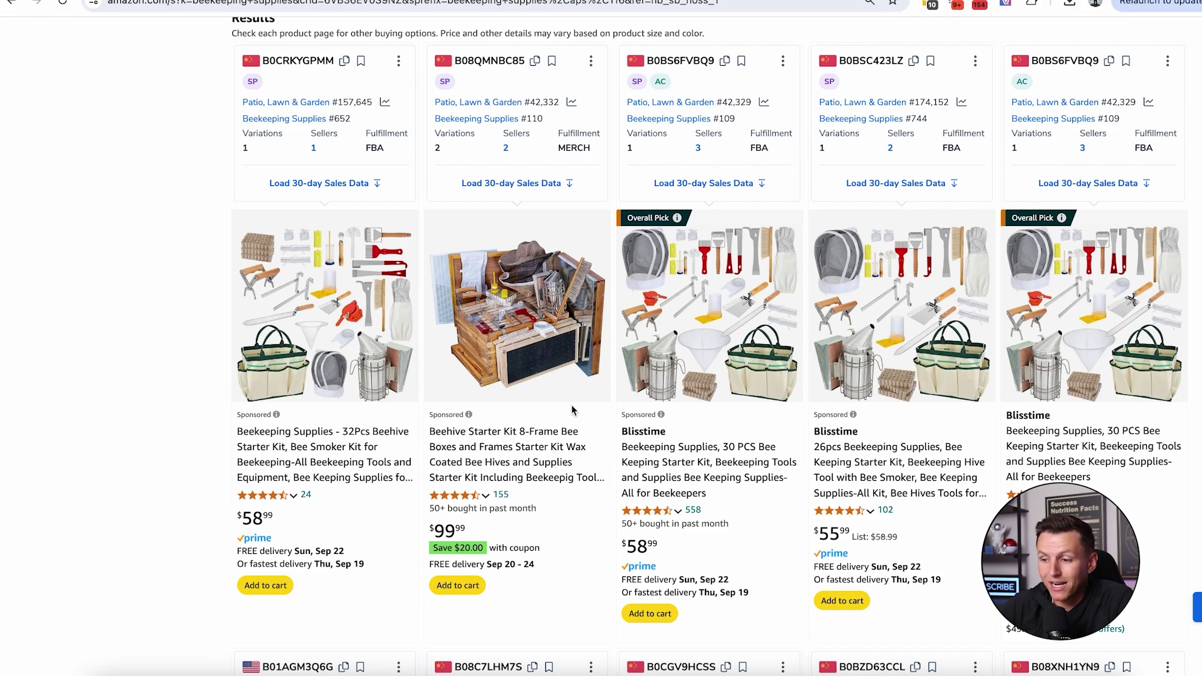
{"action": "scroll", "coordinate": [573, 411], "scroll_direction": "down", "scroll_amount": 1}
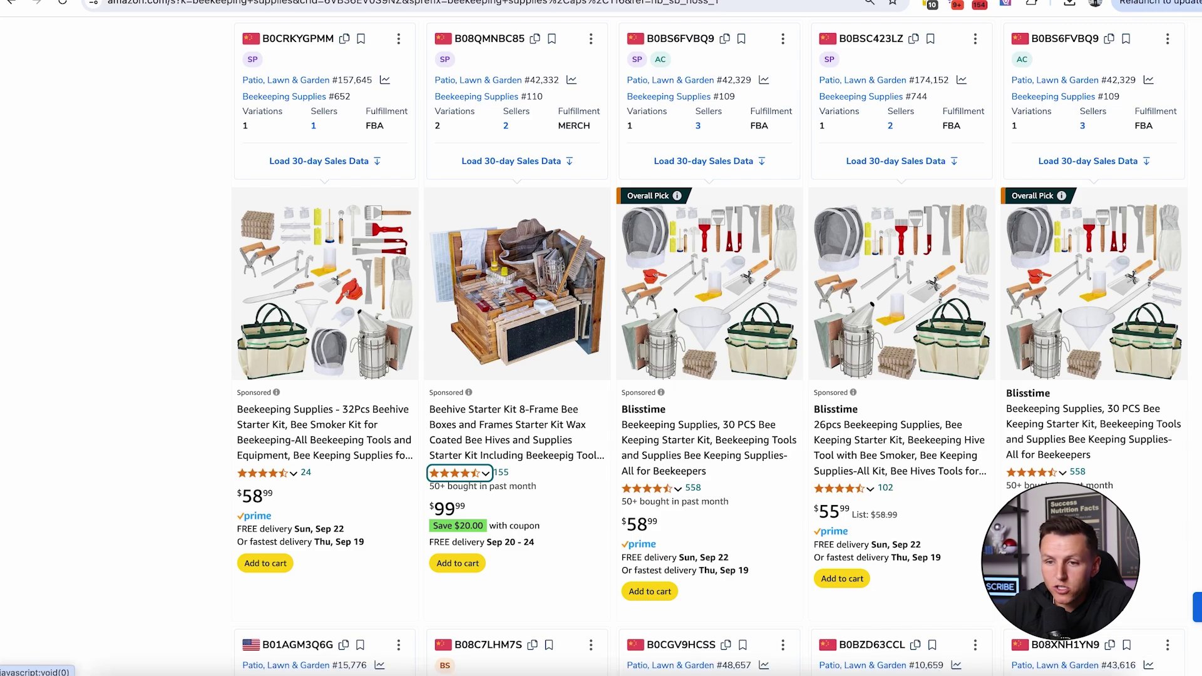
Step: Switch back to the SmartScout brand list and open the firewood rack brand Tikimilor on Amazon
{"action": "left_click", "coordinate": [400, 1]}
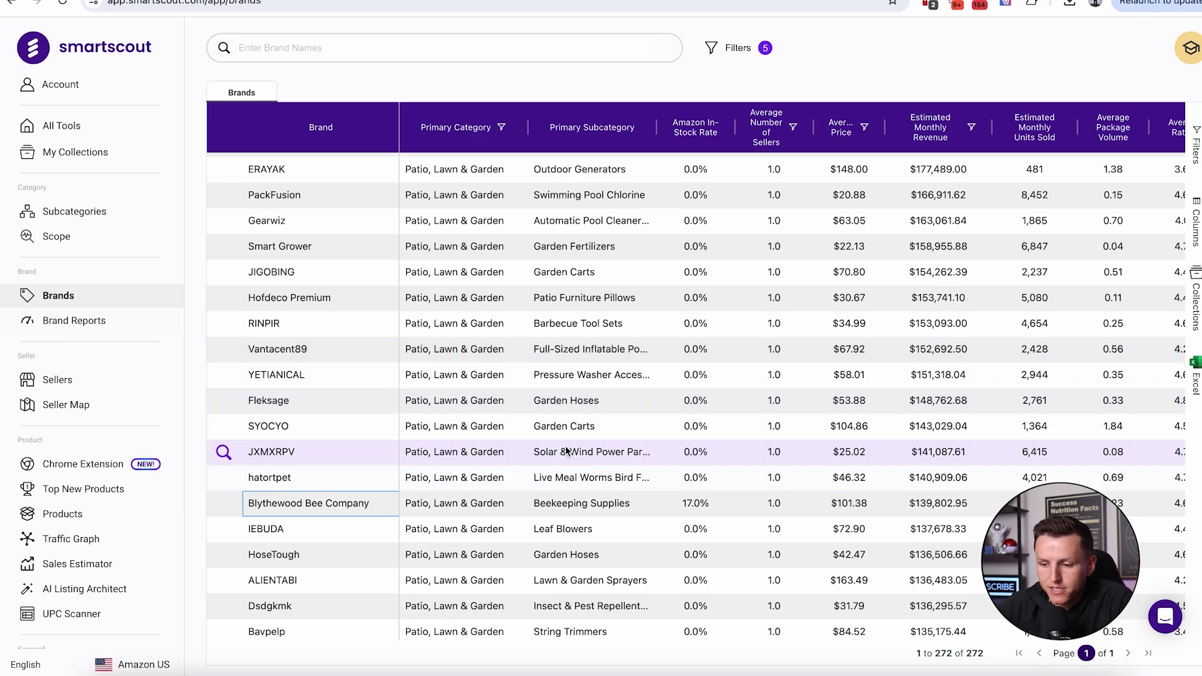
{"action": "scroll", "coordinate": [588, 440], "scroll_direction": "down", "scroll_amount": 3}
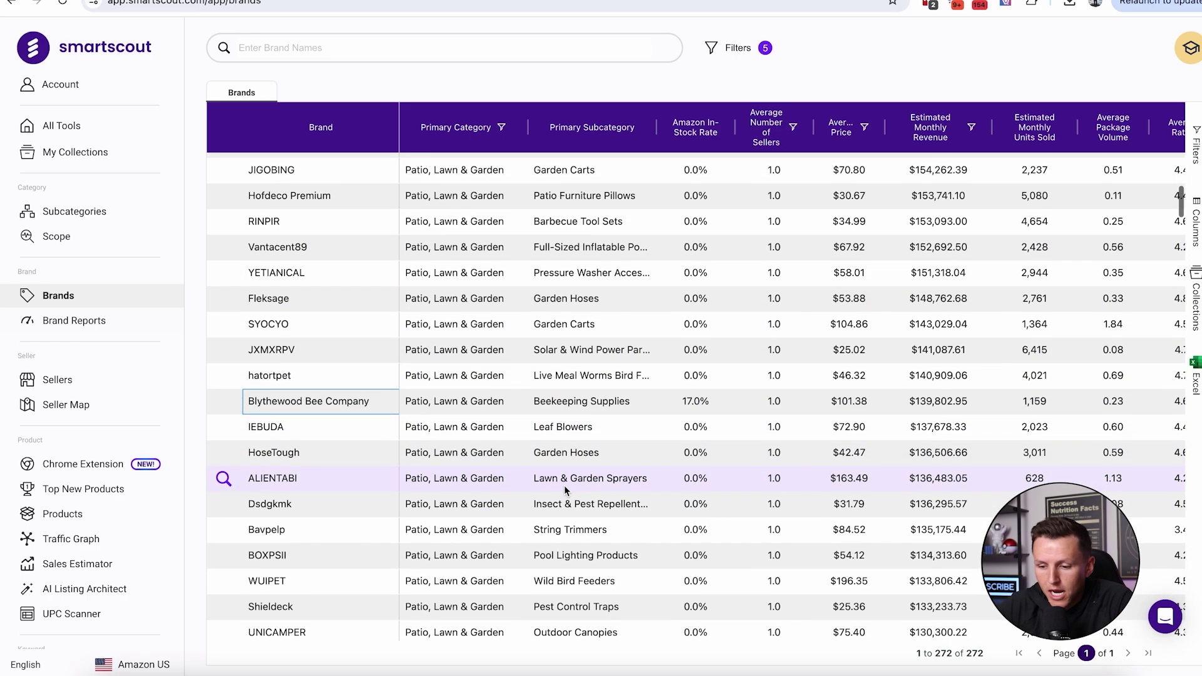
{"action": "scroll", "coordinate": [565, 462], "scroll_direction": "down", "scroll_amount": 3}
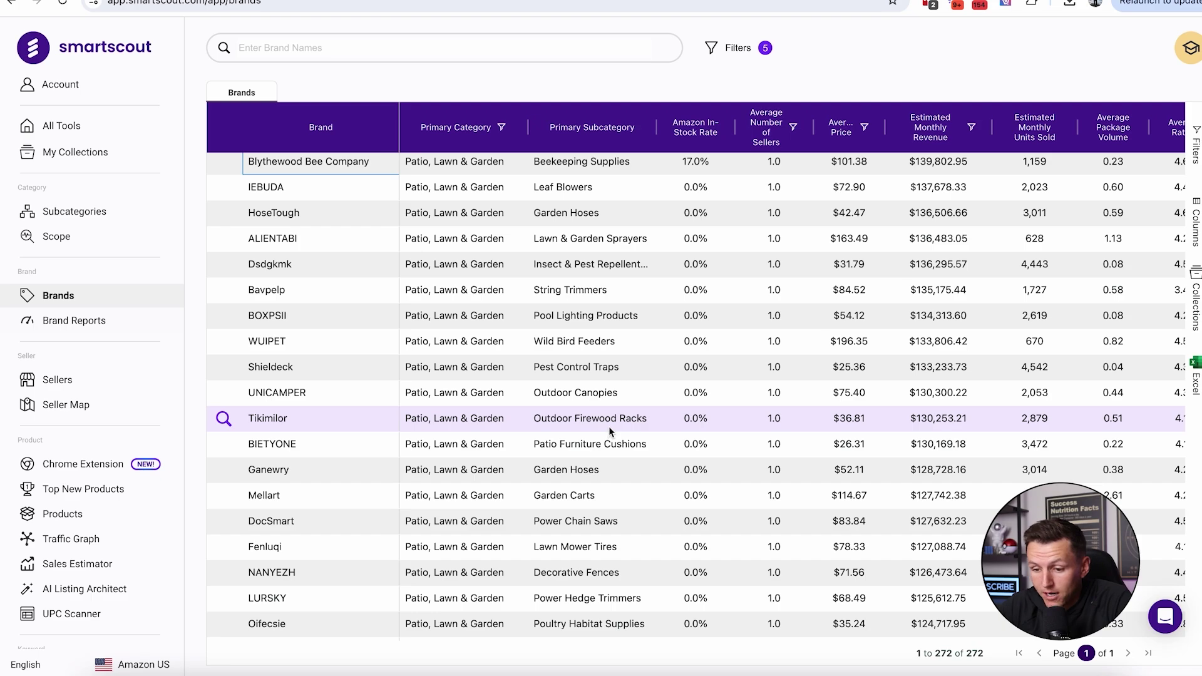
{"action": "left_click", "coordinate": [278, 424]}
{"action": "left_click", "coordinate": [278, 423]}
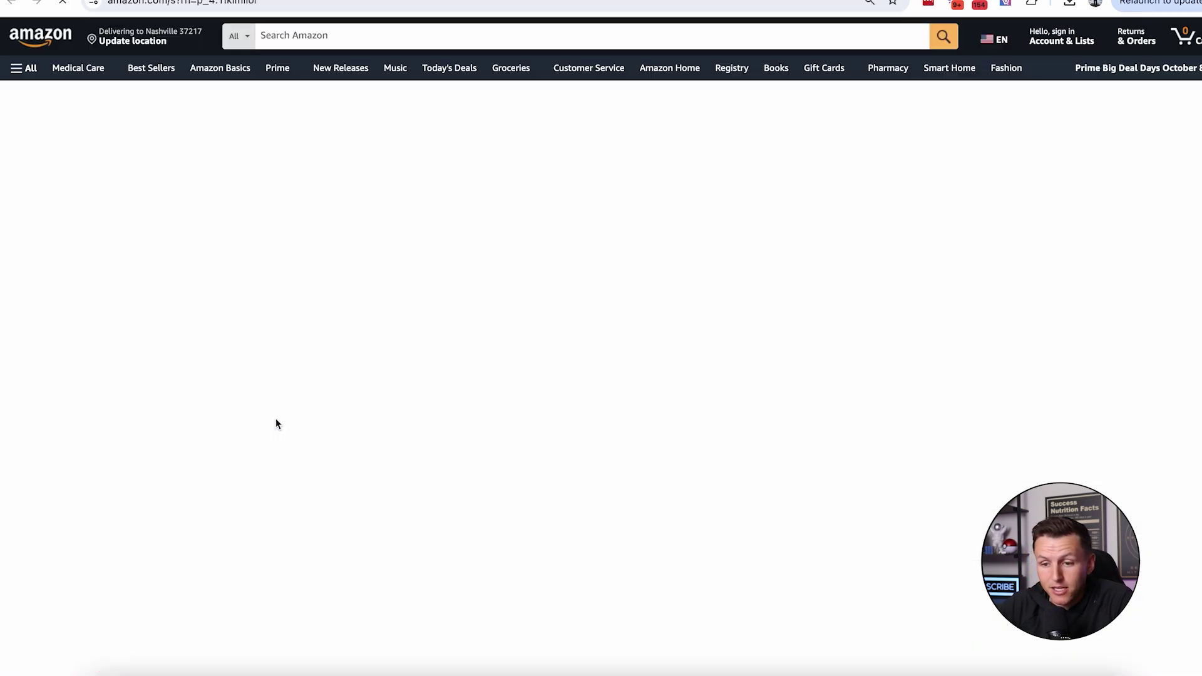
Step: Look over Tikimilor's Amazon products, checking the firewood rack's price, past-month purchases and rating breakdown
{"action": "scroll", "coordinate": [354, 416], "scroll_direction": "down", "scroll_amount": 3}
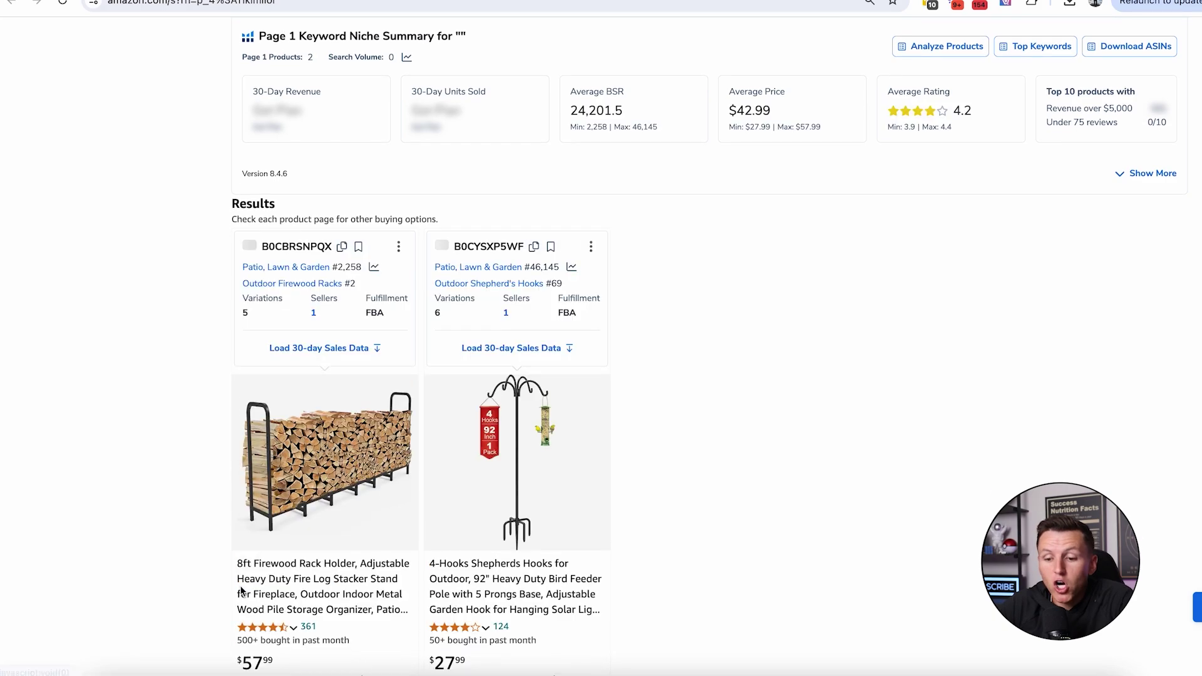
{"action": "scroll", "coordinate": [310, 476], "scroll_direction": "down", "scroll_amount": 1}
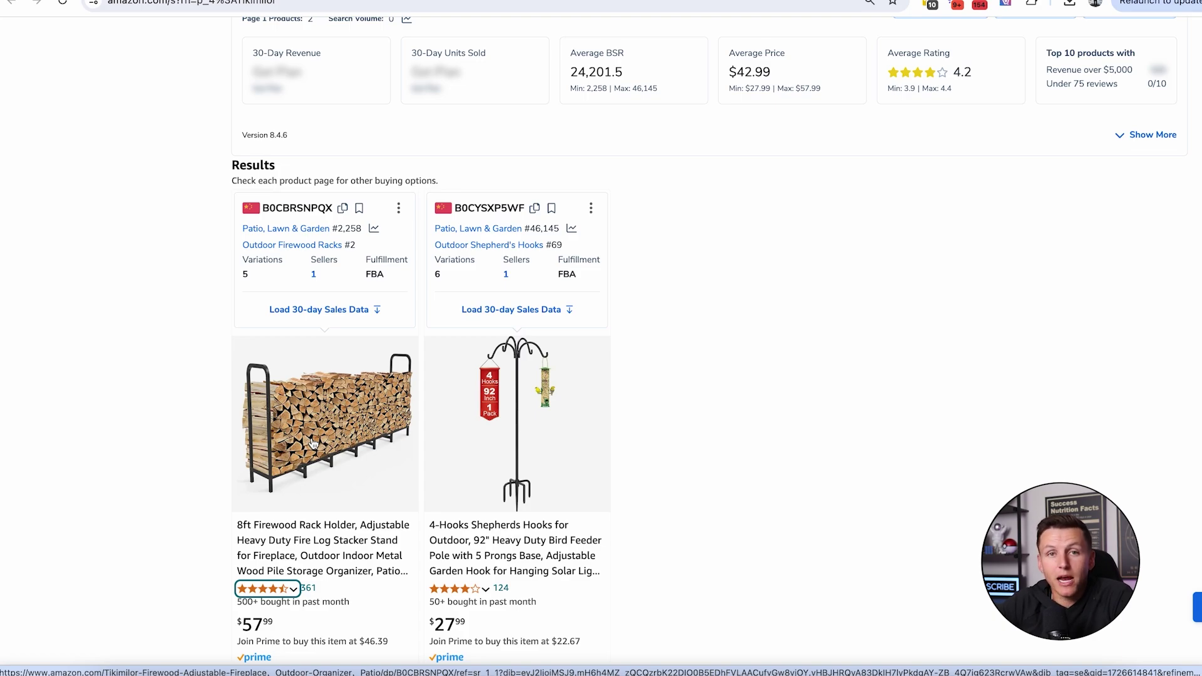
{"action": "scroll", "coordinate": [313, 443], "scroll_direction": "down", "scroll_amount": 2}
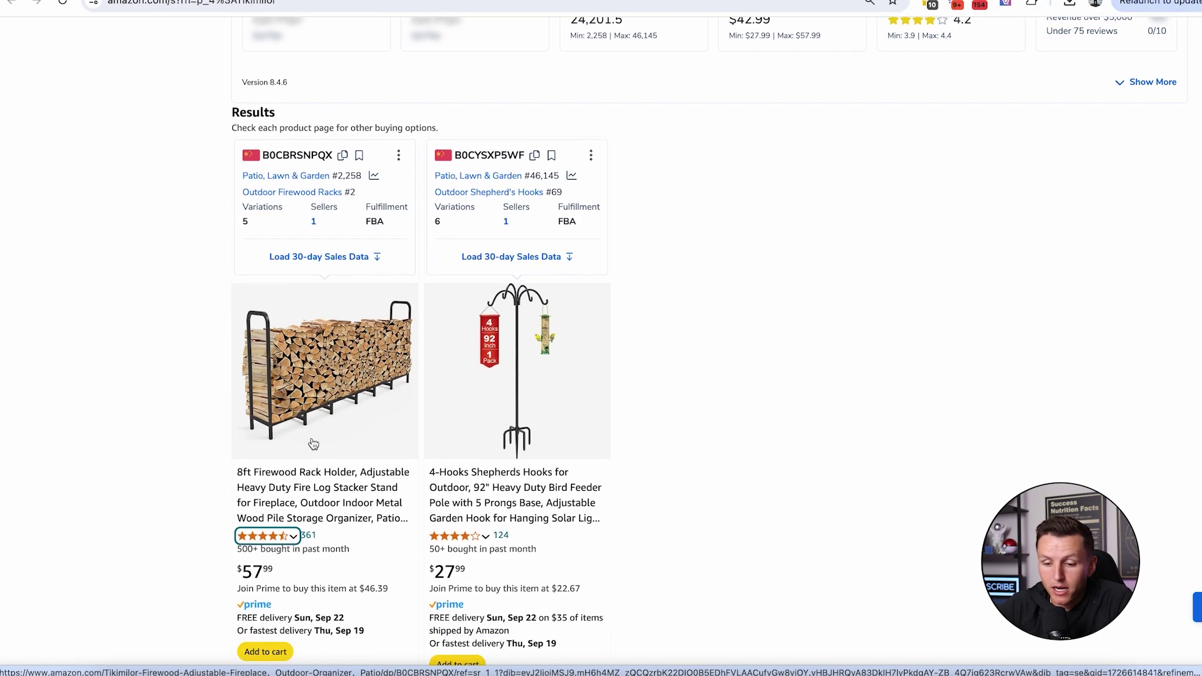
{"action": "mouse_move", "coordinate": [266, 511]}
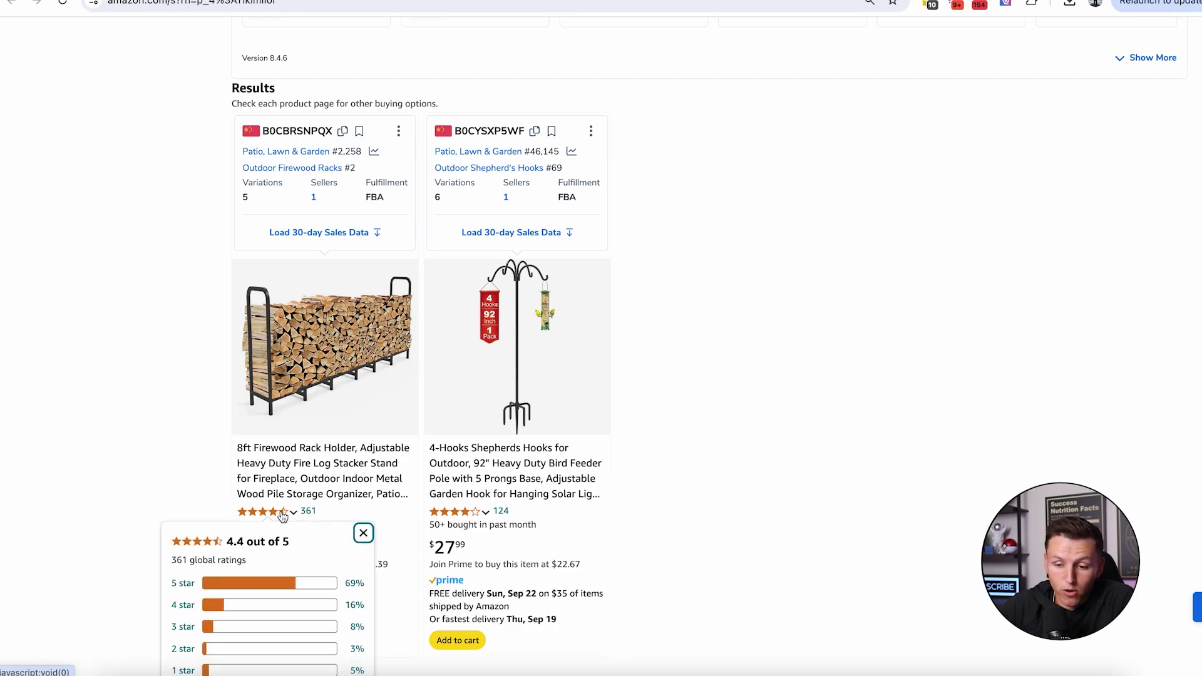
Step: Return to the SmartScout brand list and skim the filtered brands and their subcategories
{"action": "left_click", "coordinate": [363, 1]}
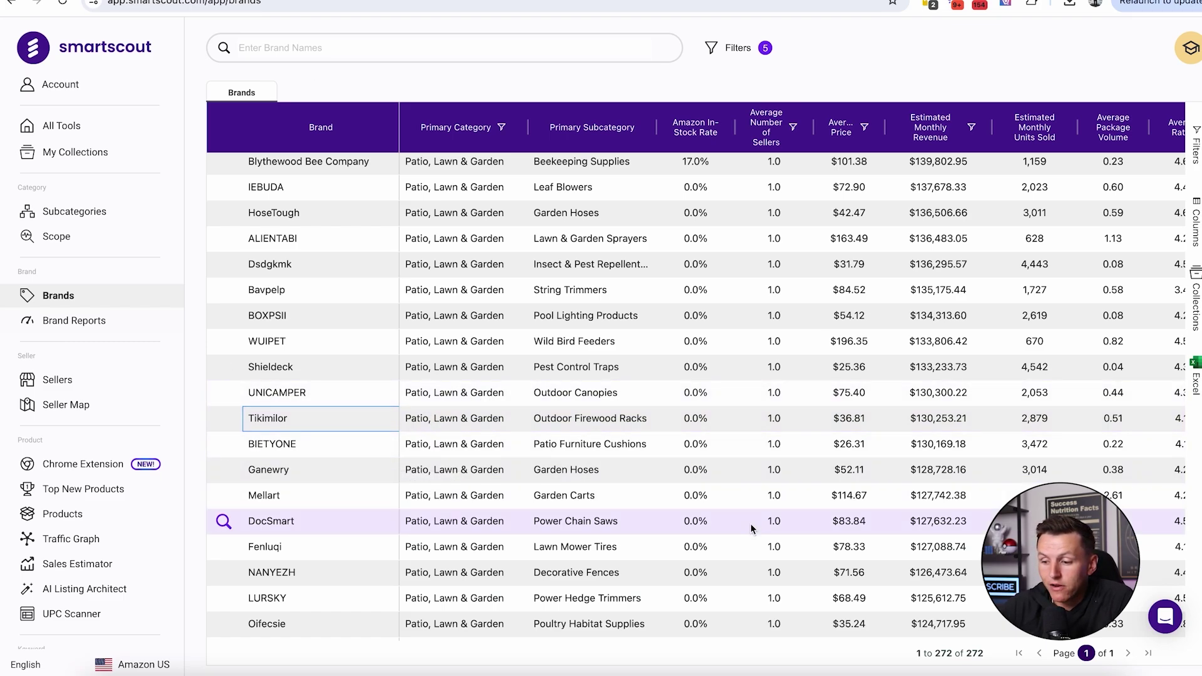
{"action": "scroll", "coordinate": [614, 376], "scroll_direction": "up", "scroll_amount": 8}
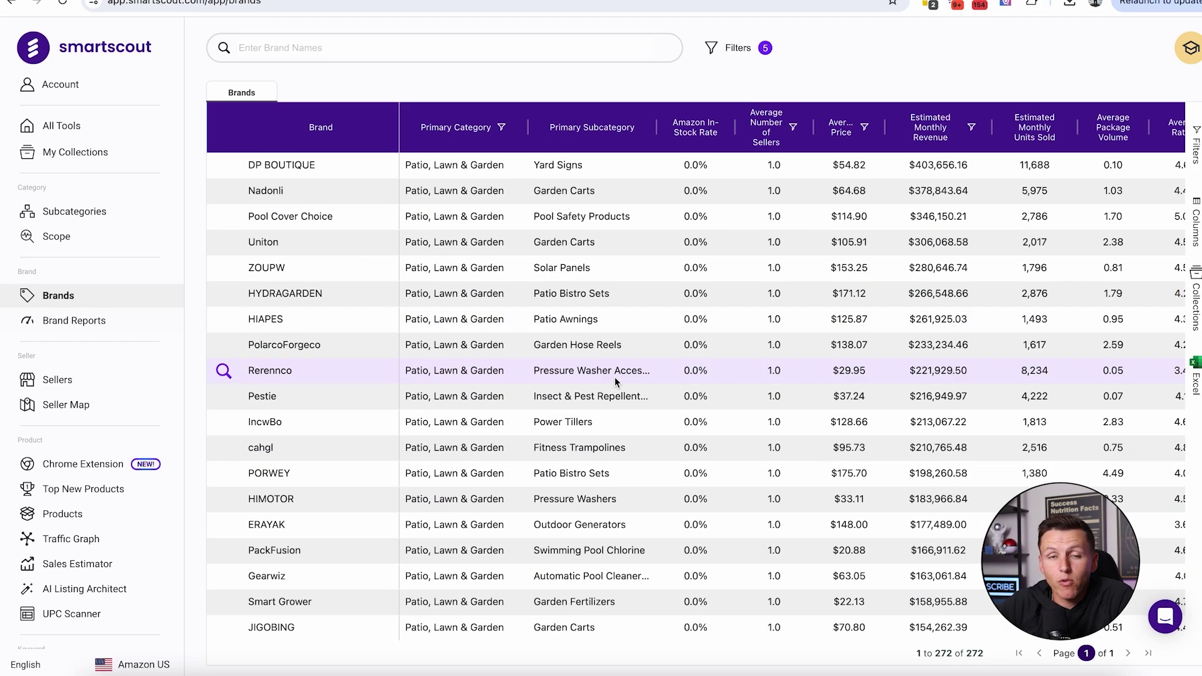
{"action": "scroll", "coordinate": [615, 378], "scroll_direction": "down", "scroll_amount": 8}
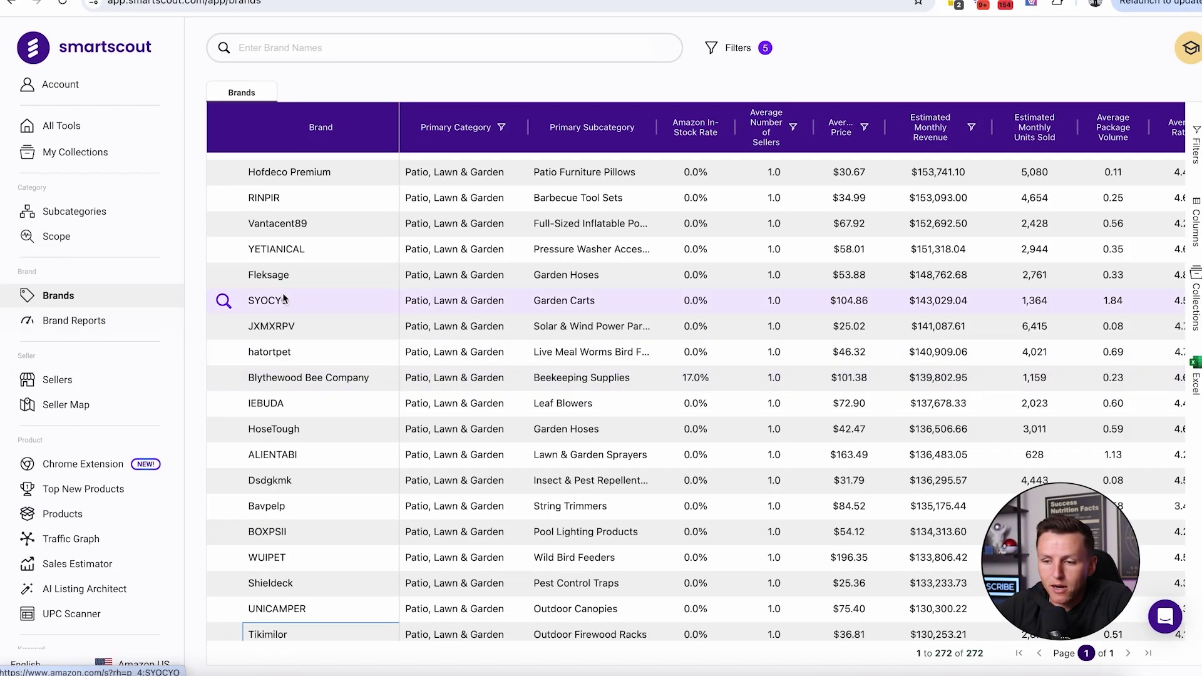
{"action": "scroll", "coordinate": [456, 307], "scroll_direction": "down", "scroll_amount": 1}
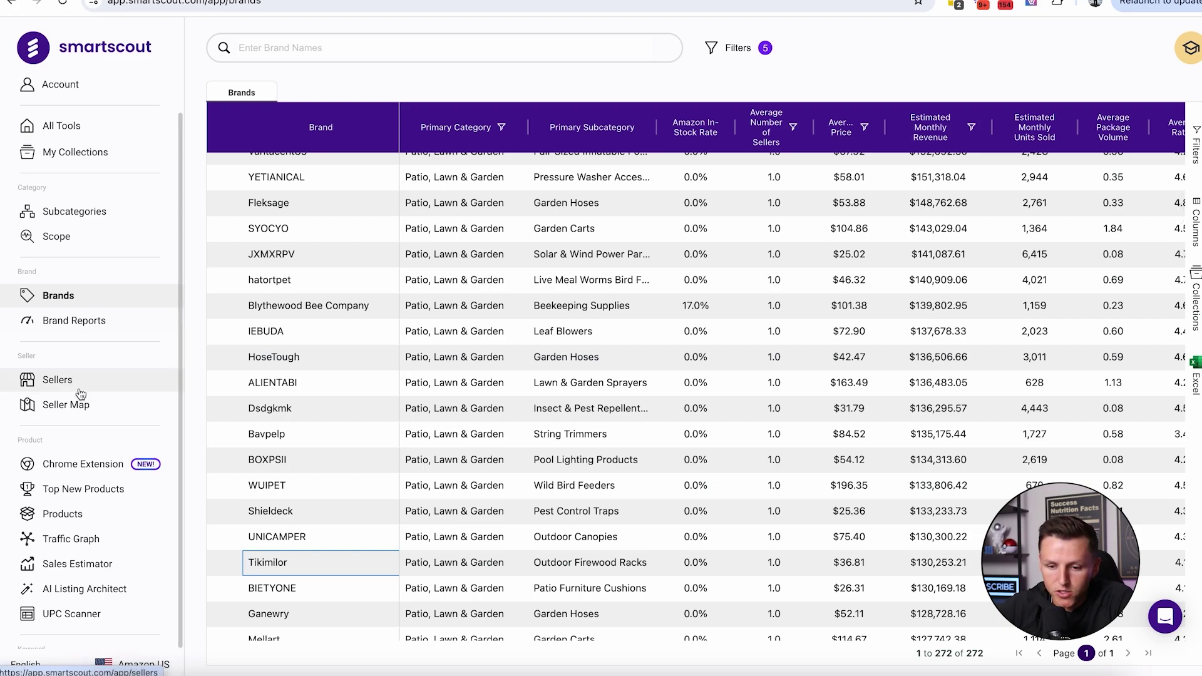
Step: Open SmartScout's Products tool and run a product search without any filters
{"action": "scroll", "coordinate": [83, 452], "scroll_direction": "down", "scroll_amount": 1}
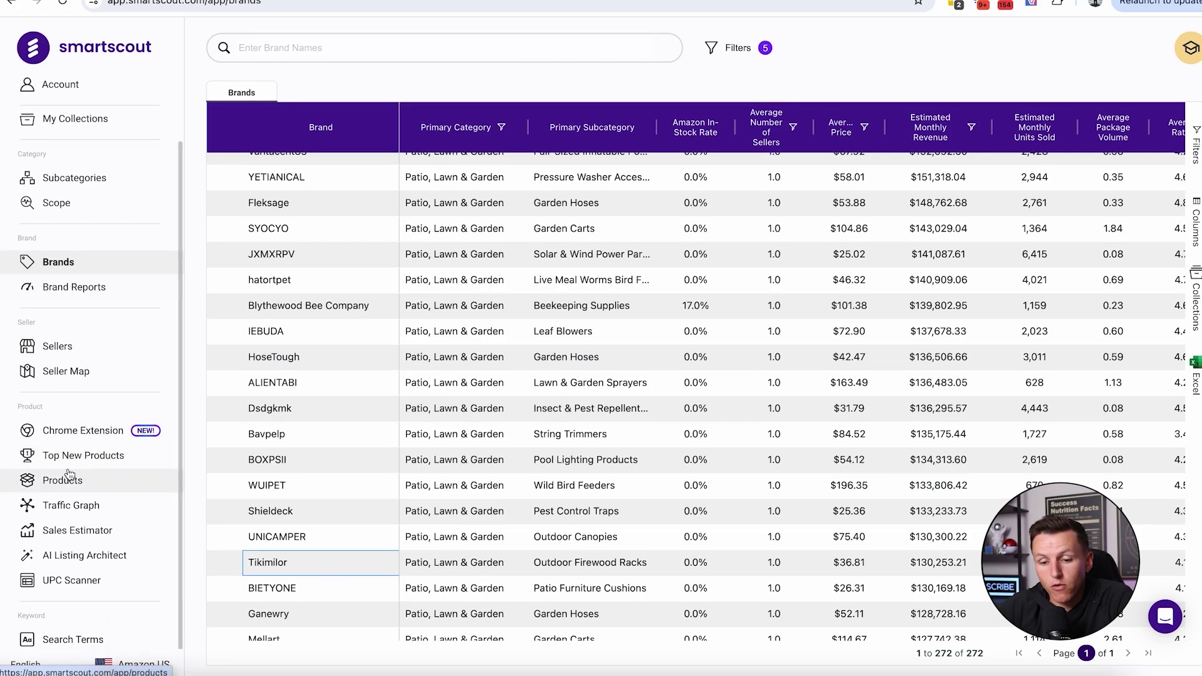
{"action": "left_click", "coordinate": [29, 482]}
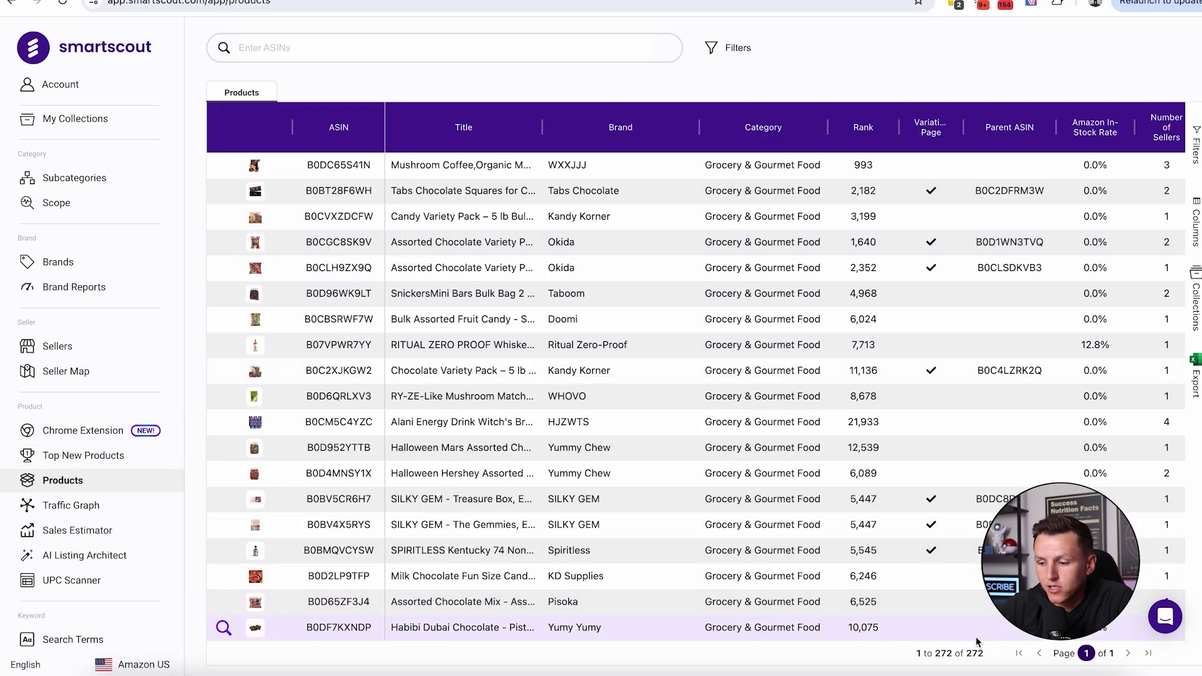
{"action": "left_click", "coordinate": [727, 51]}
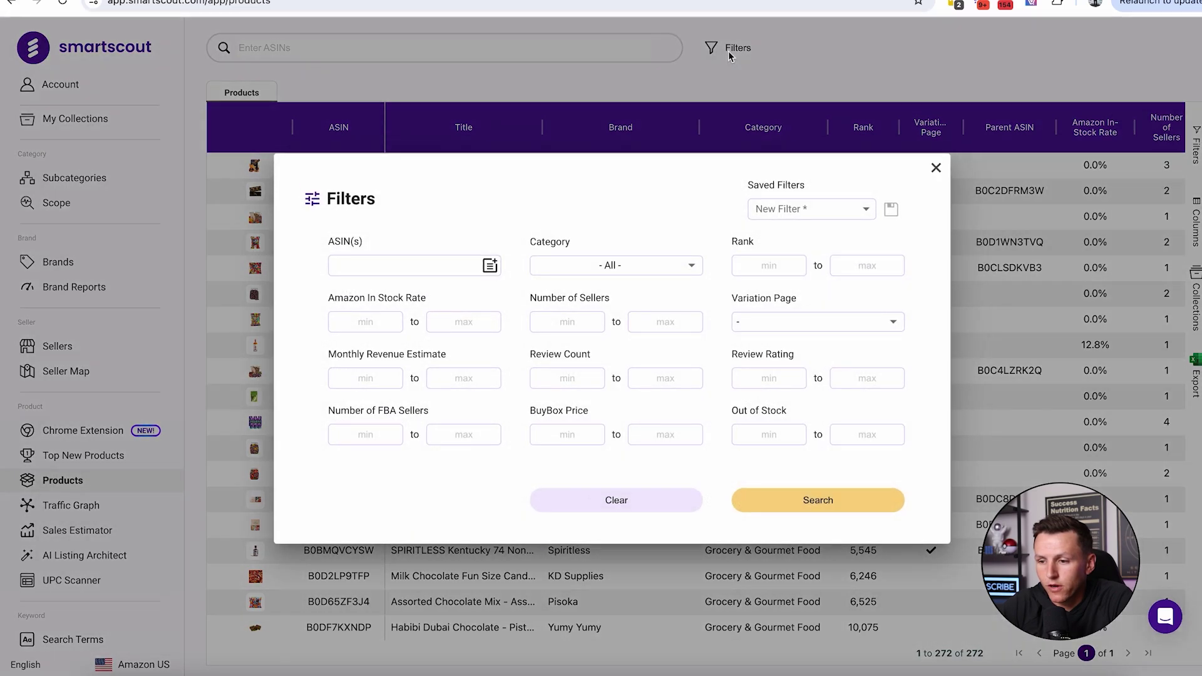
{"action": "left_click", "coordinate": [813, 505]}
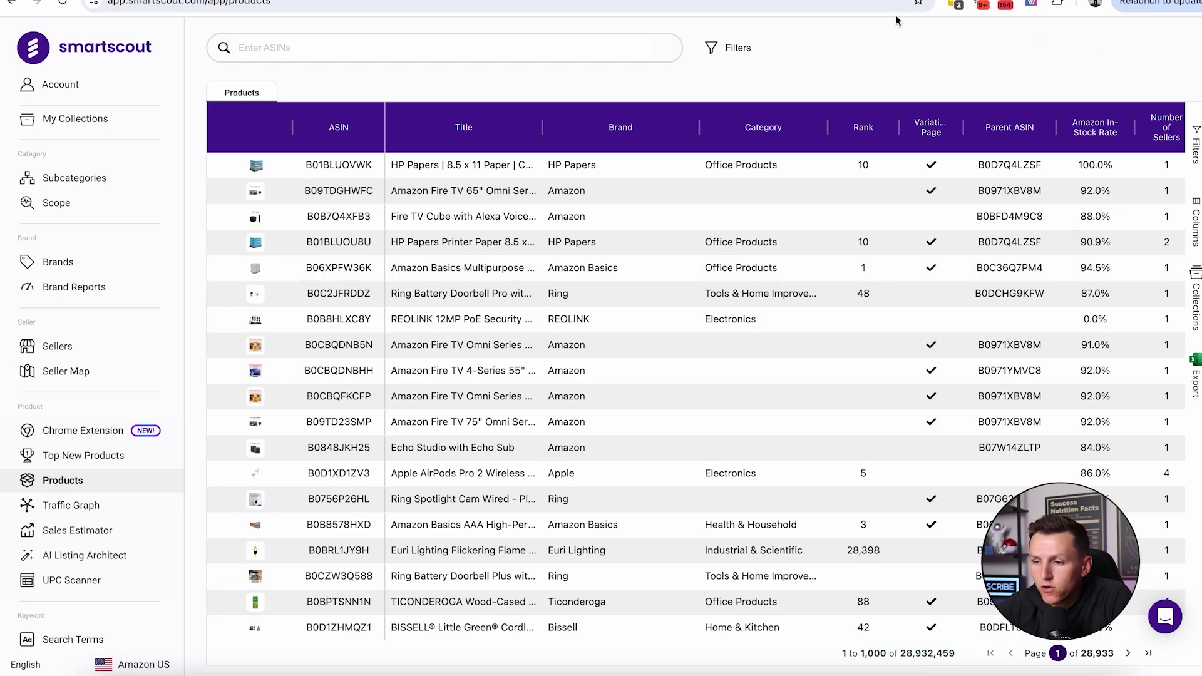
Step: Set the product filter's monthly revenue estimate range to 12000 to 100000
{"action": "left_click", "coordinate": [736, 48]}
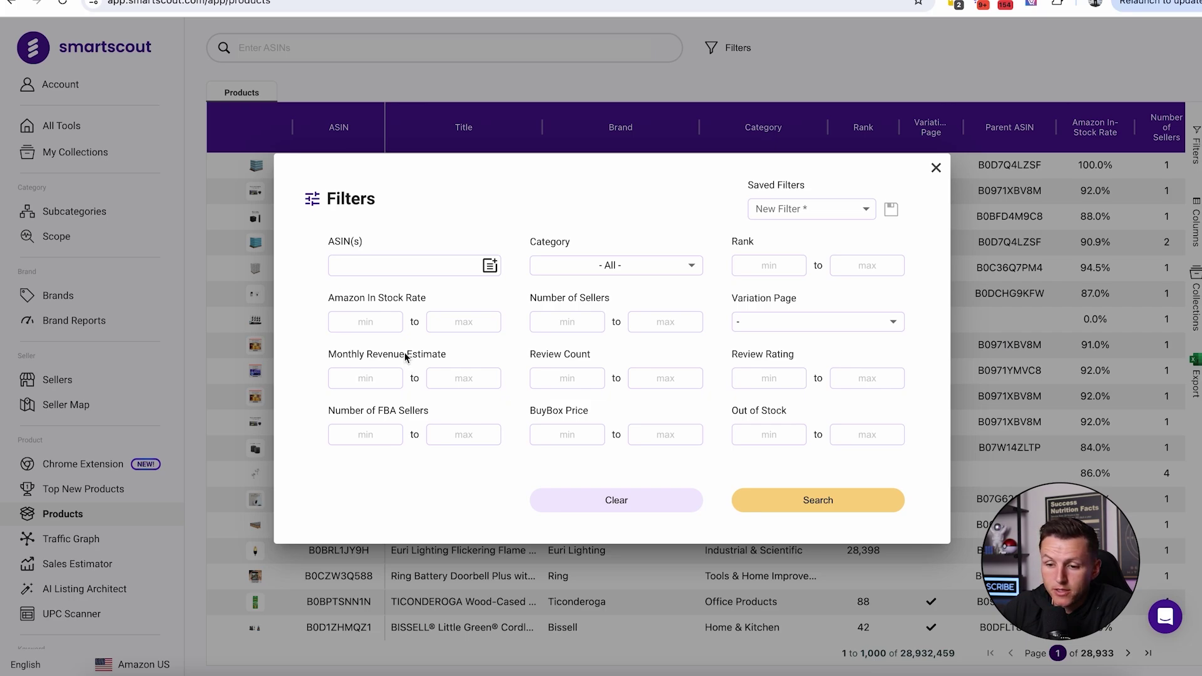
{"action": "left_click", "coordinate": [369, 385]}
{"action": "type", "text": "12000"}
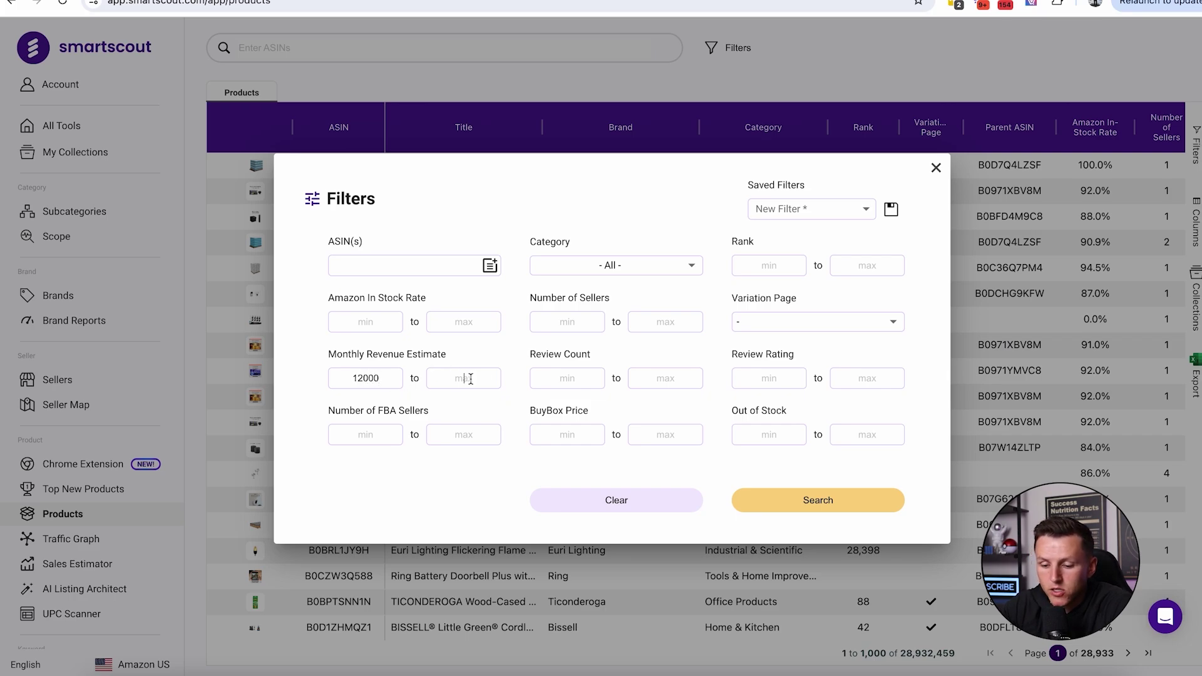
{"action": "type", "text": "0000"}
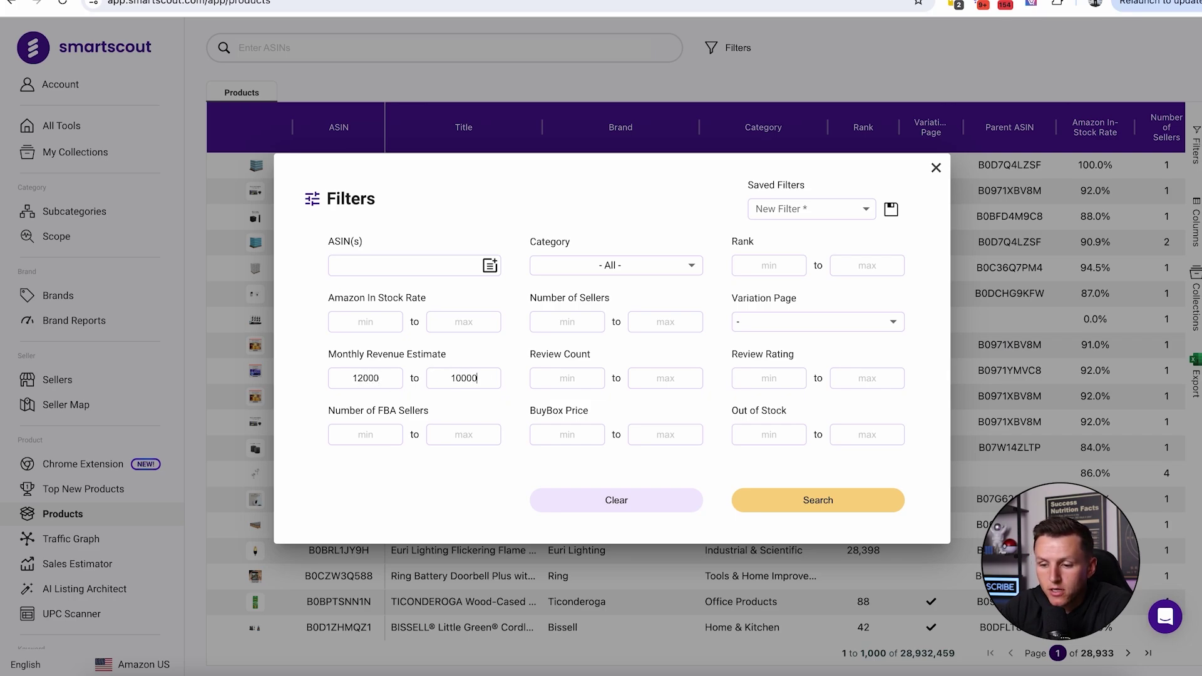
{"action": "left_click_drag", "start_coordinate": [460, 378], "coordinate": [495, 379]}
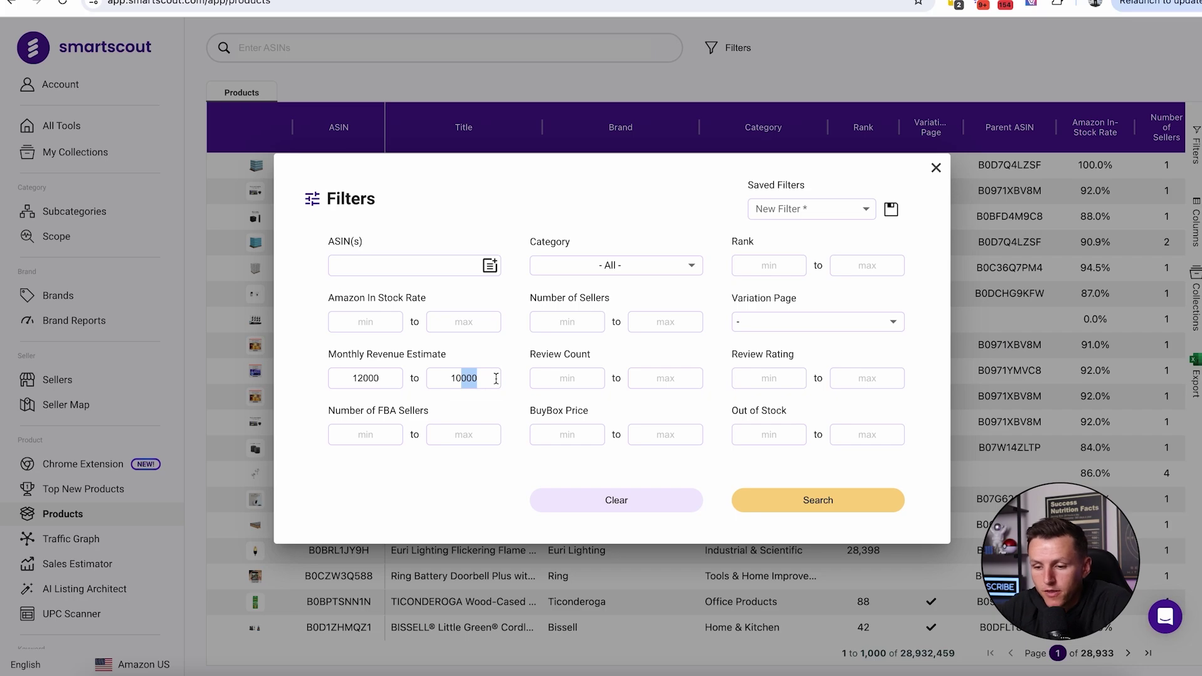
{"action": "type", "text": "0000"}
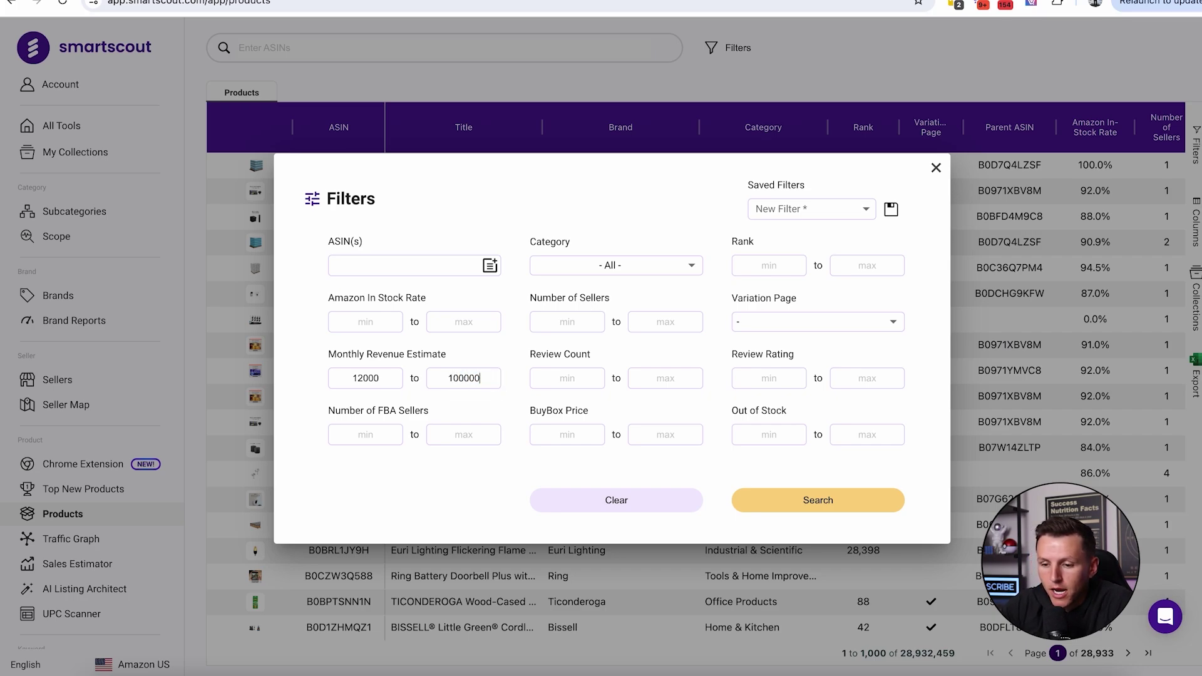
Step: Limit the product filter to a maximum of 1 seller and a maximum review count of 300
{"action": "left_click", "coordinate": [663, 324]}
{"action": "type", "text": "1"}
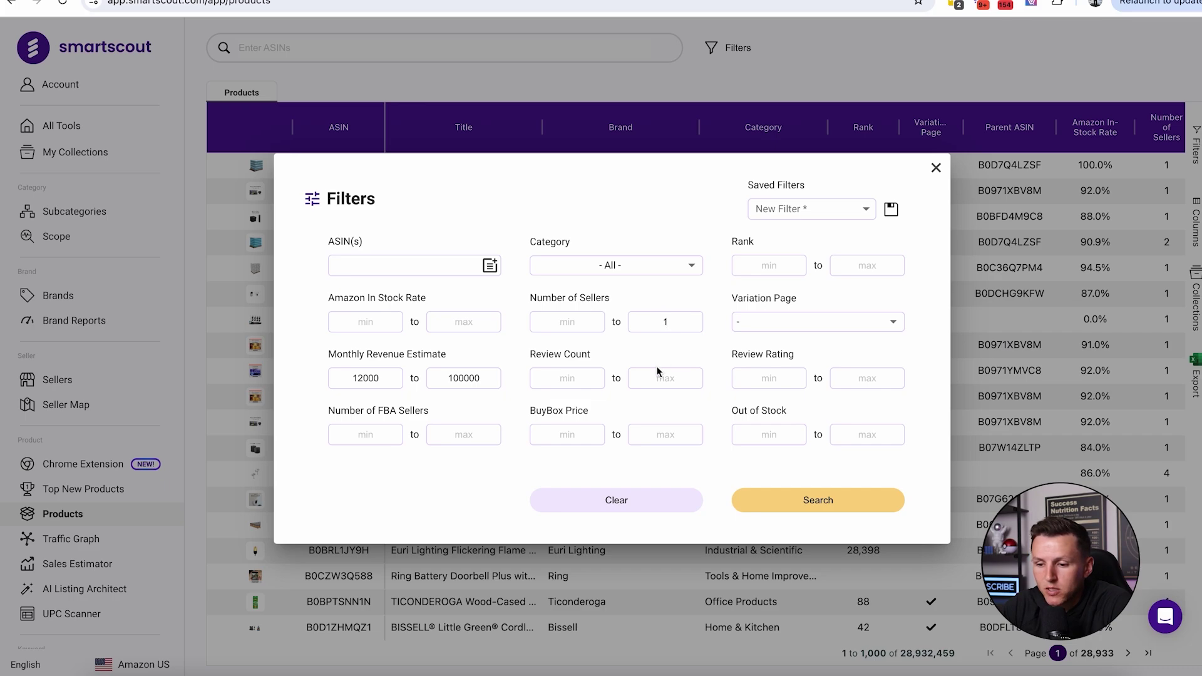
{"action": "left_click", "coordinate": [661, 380]}
{"action": "type", "text": "300"}
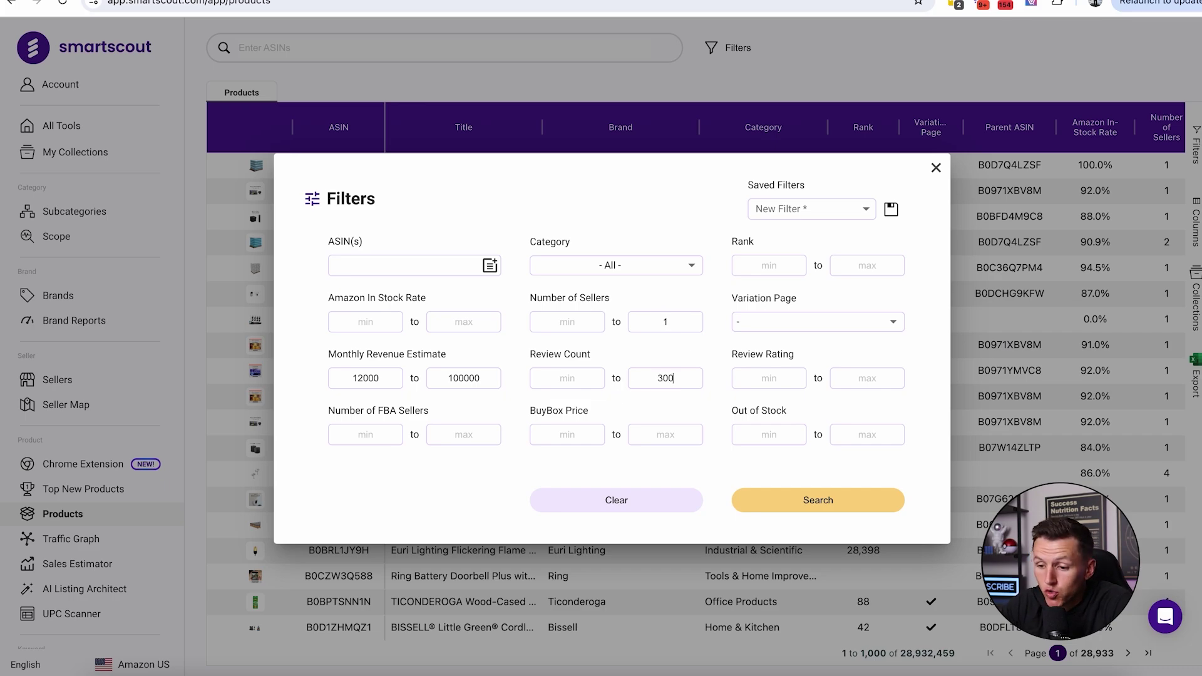
Step: Set the category to Sports & Outdoors and the BuyBox price range to 25 to 175, and run the product search
{"action": "left_click", "coordinate": [680, 268]}
{"action": "scroll", "coordinate": [586, 326], "scroll_direction": "down", "scroll_amount": 5}
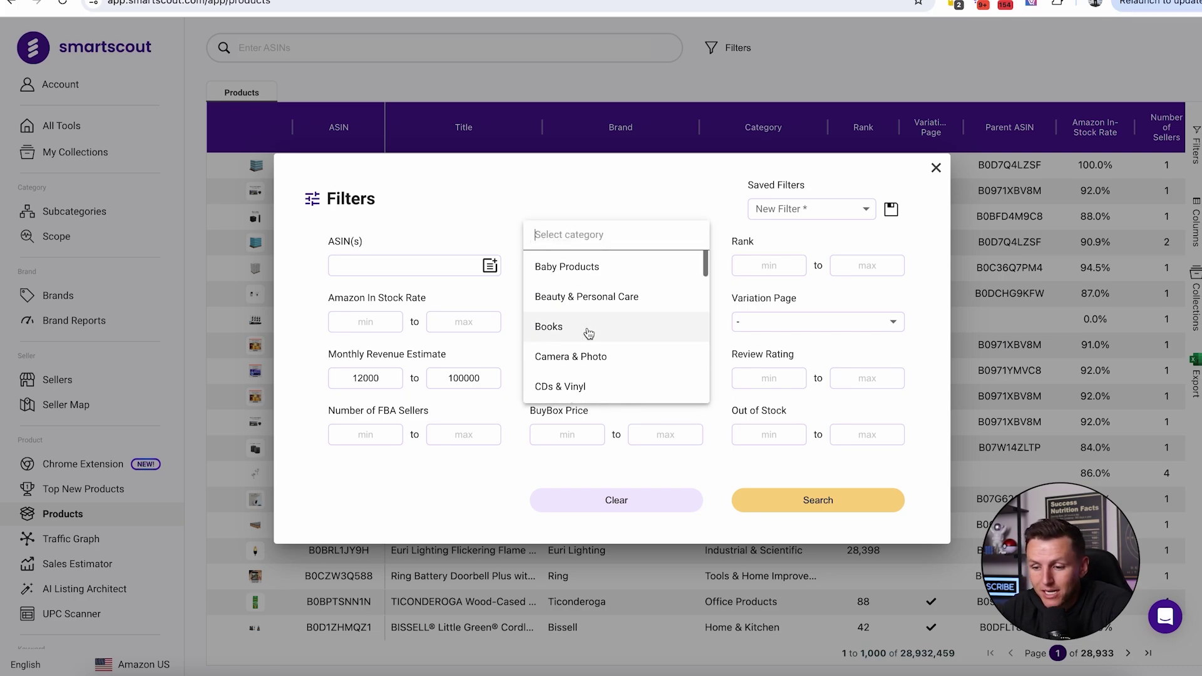
{"action": "scroll", "coordinate": [589, 332], "scroll_direction": "down", "scroll_amount": 5}
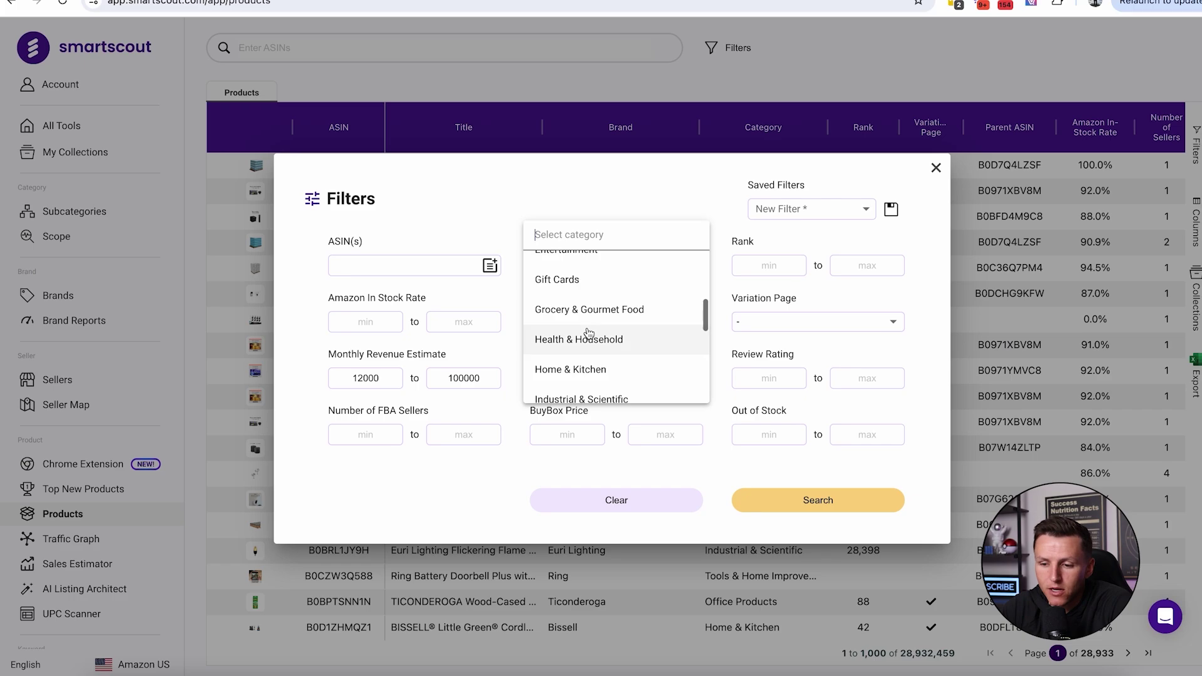
{"action": "scroll", "coordinate": [589, 332], "scroll_direction": "down", "scroll_amount": 1}
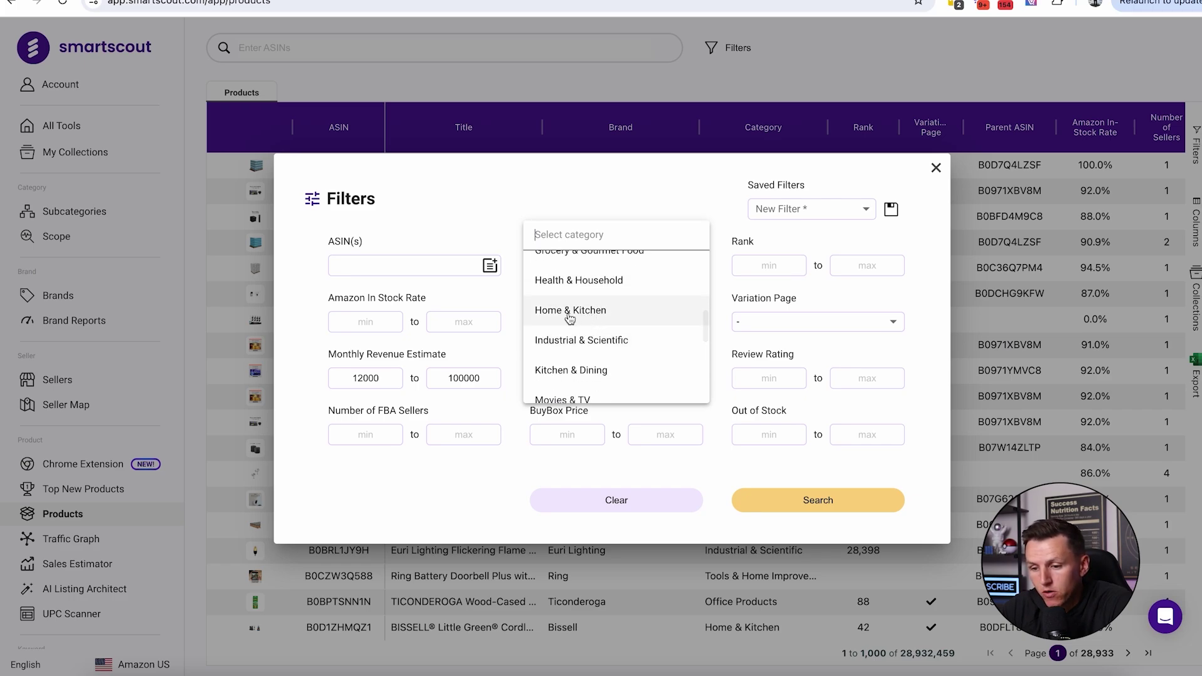
{"action": "scroll", "coordinate": [588, 316], "scroll_direction": "down", "scroll_amount": 8}
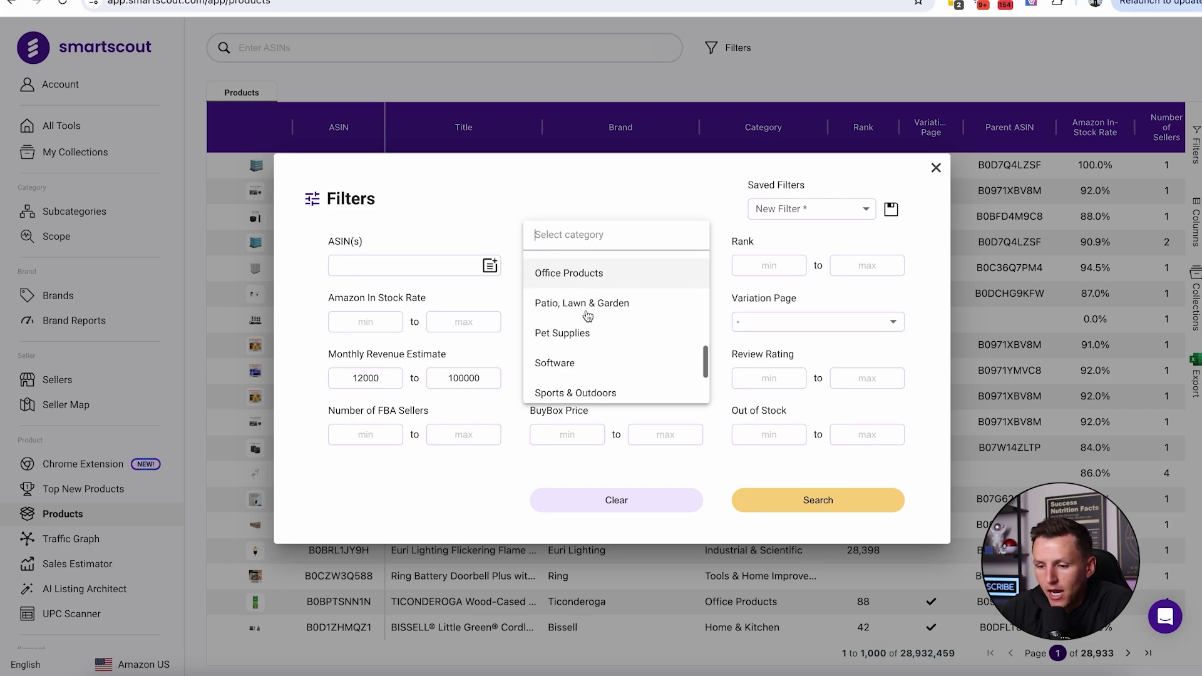
{"action": "left_click", "coordinate": [585, 331]}
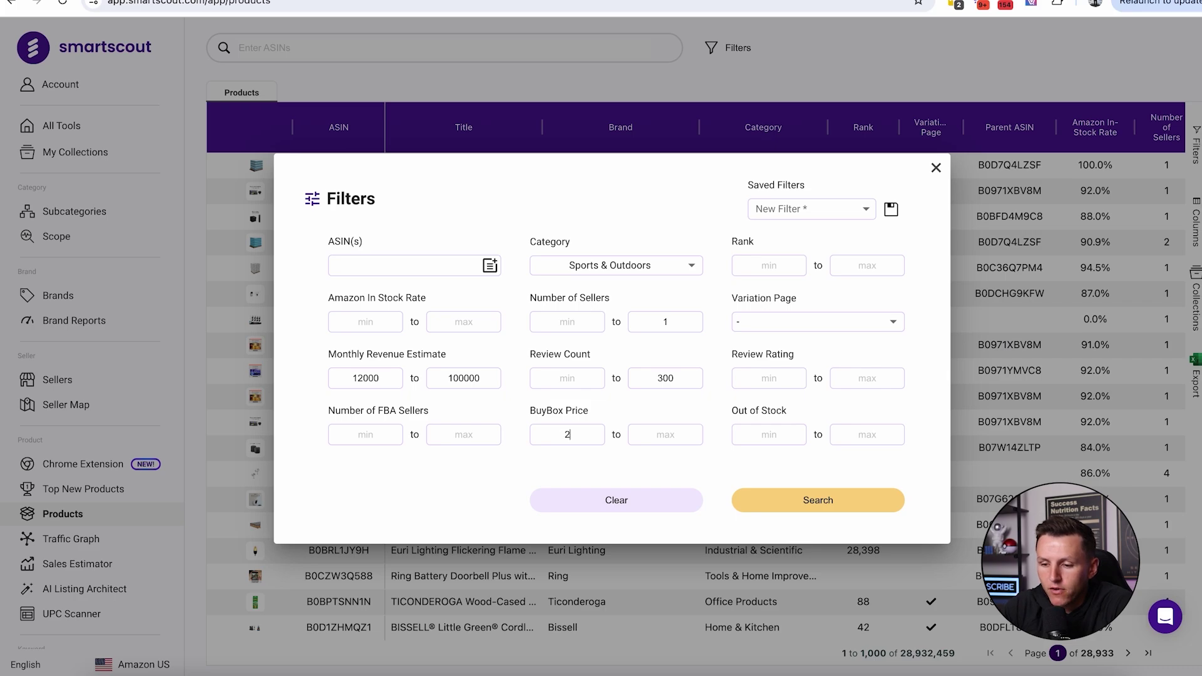
{"action": "type", "text": "175"}
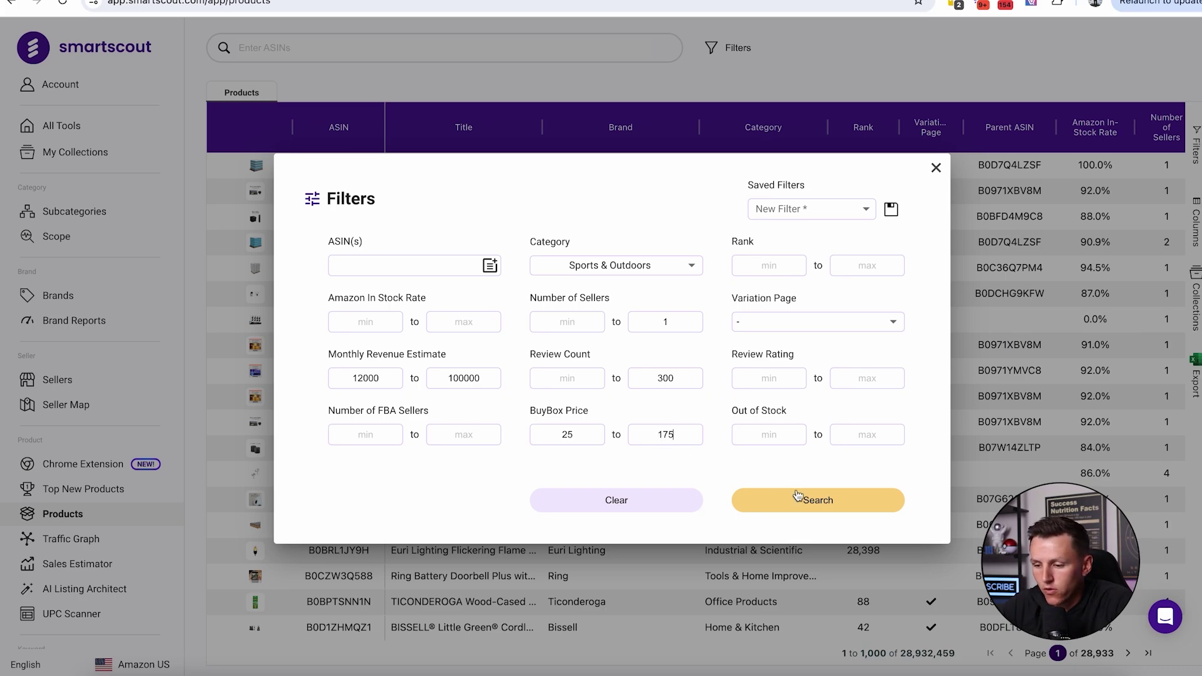
{"action": "left_click", "coordinate": [824, 508]}
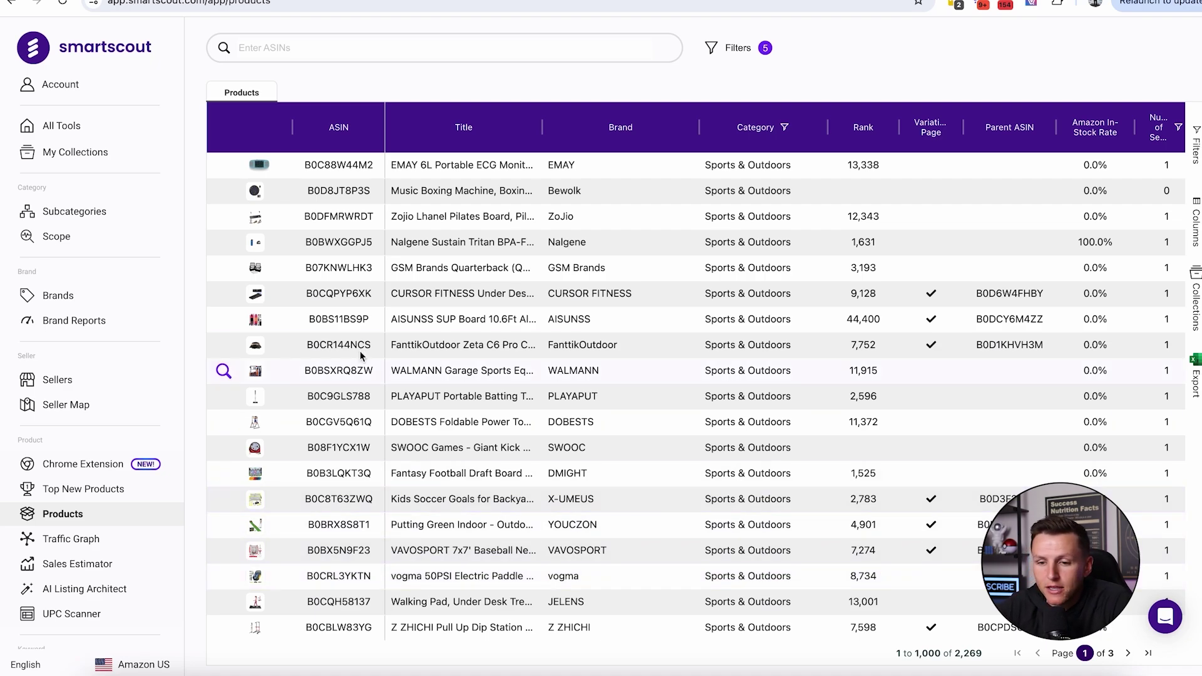
Step: Preview the first few product images, open the GSM Brands quarterback play wristband on Amazon and look over its listing
{"action": "mouse_move", "coordinate": [261, 167]}
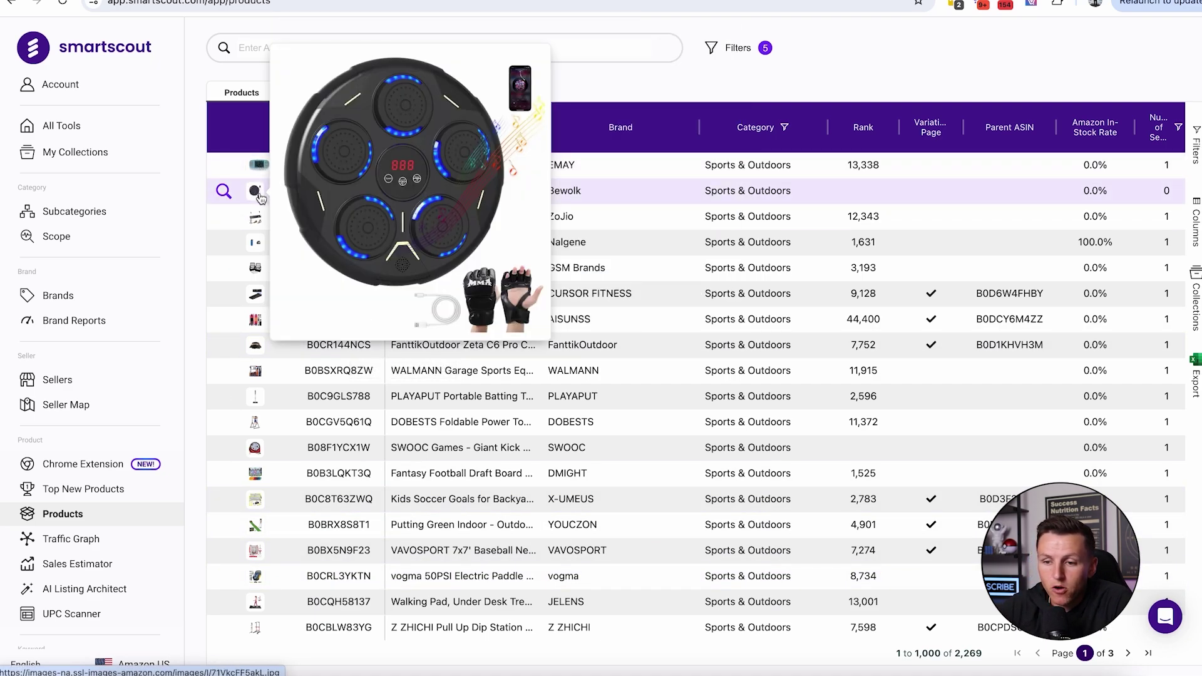
{"action": "mouse_move", "coordinate": [257, 218]}
{"action": "mouse_move", "coordinate": [255, 246]}
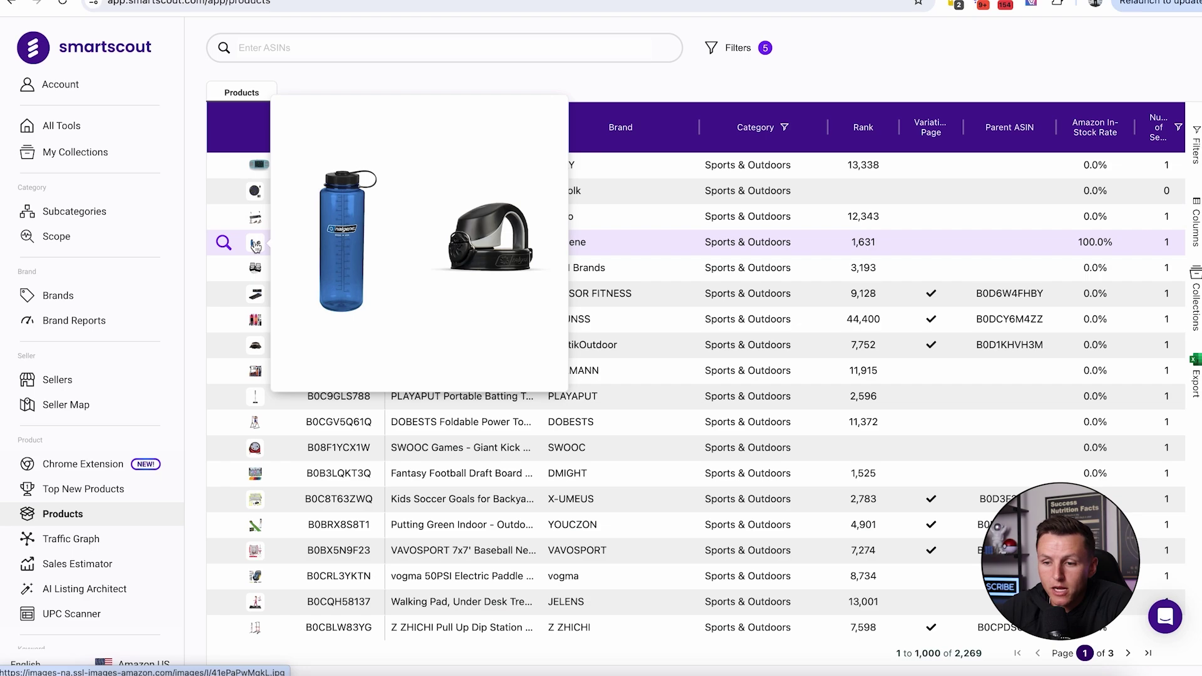
{"action": "mouse_move", "coordinate": [254, 271]}
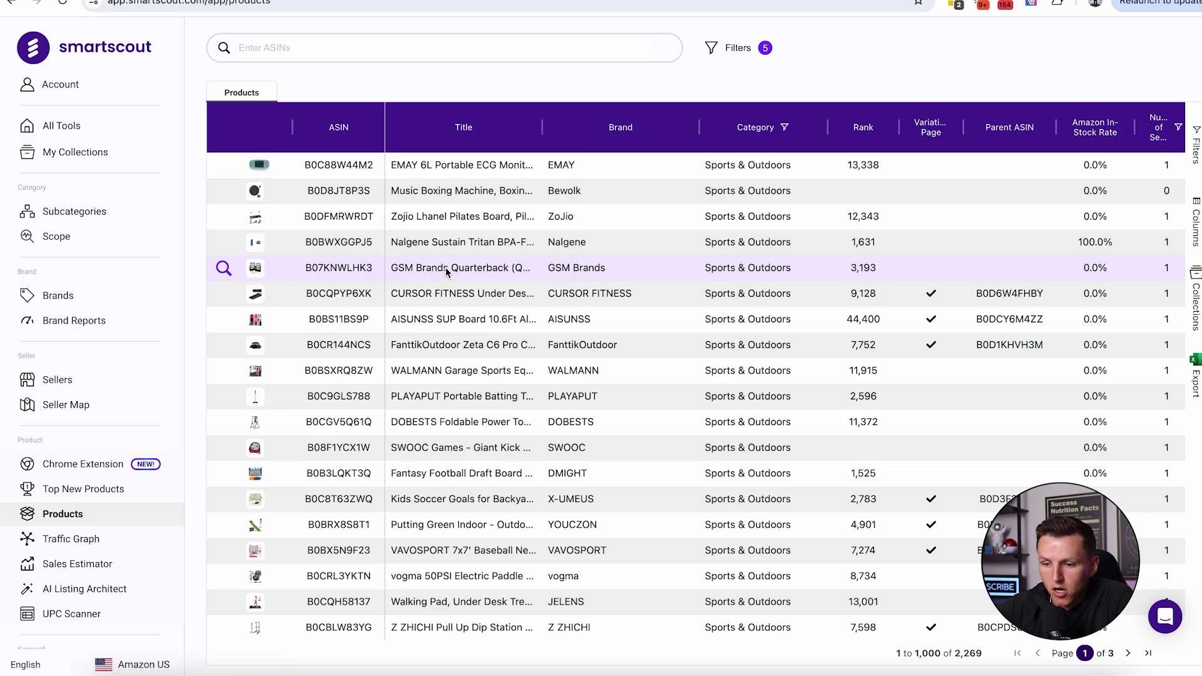
{"action": "left_click", "coordinate": [322, 269]}
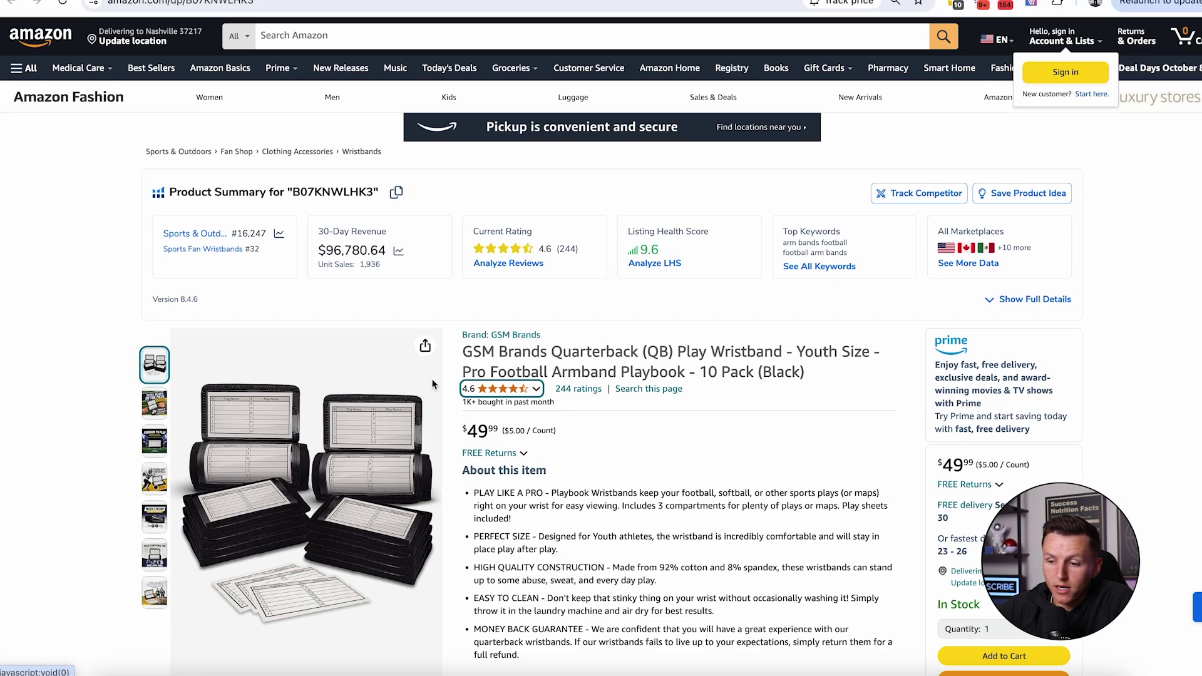
{"action": "scroll", "coordinate": [429, 380], "scroll_direction": "down", "scroll_amount": 2}
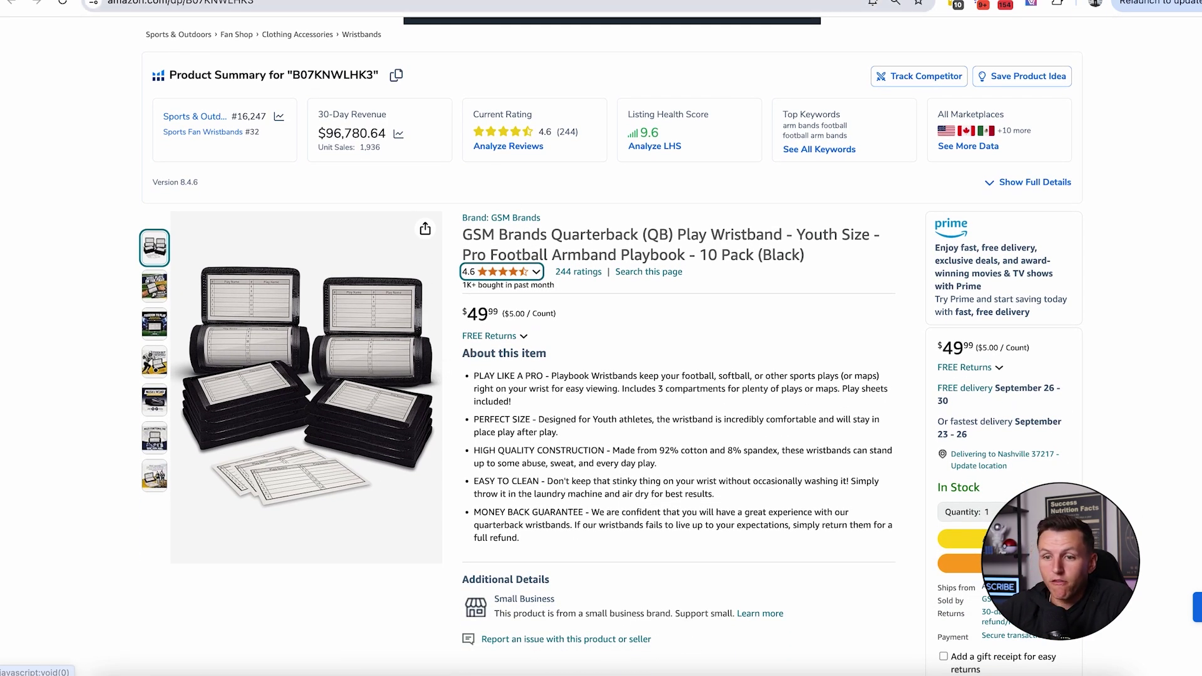
Step: Copy "Quarterback (QB) Play Wristband" from the GSM Brands listing's title and search Amazon for it
{"action": "key", "text": "super+w"}
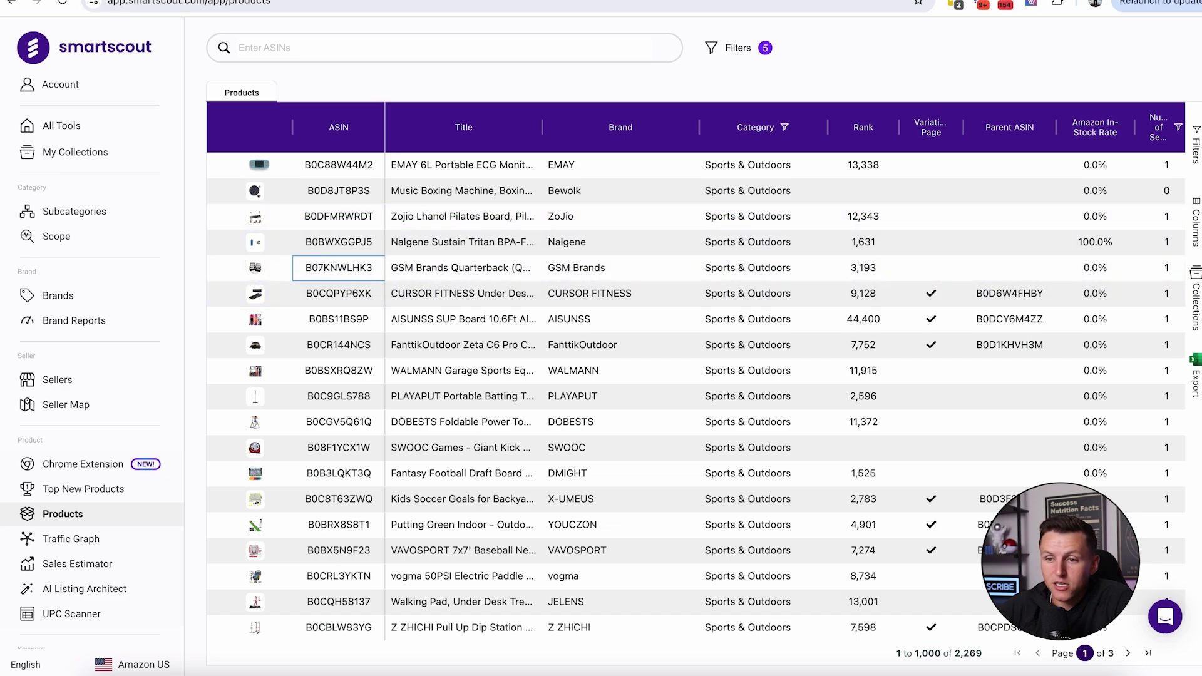
{"action": "left_click", "coordinate": [376, 1]}
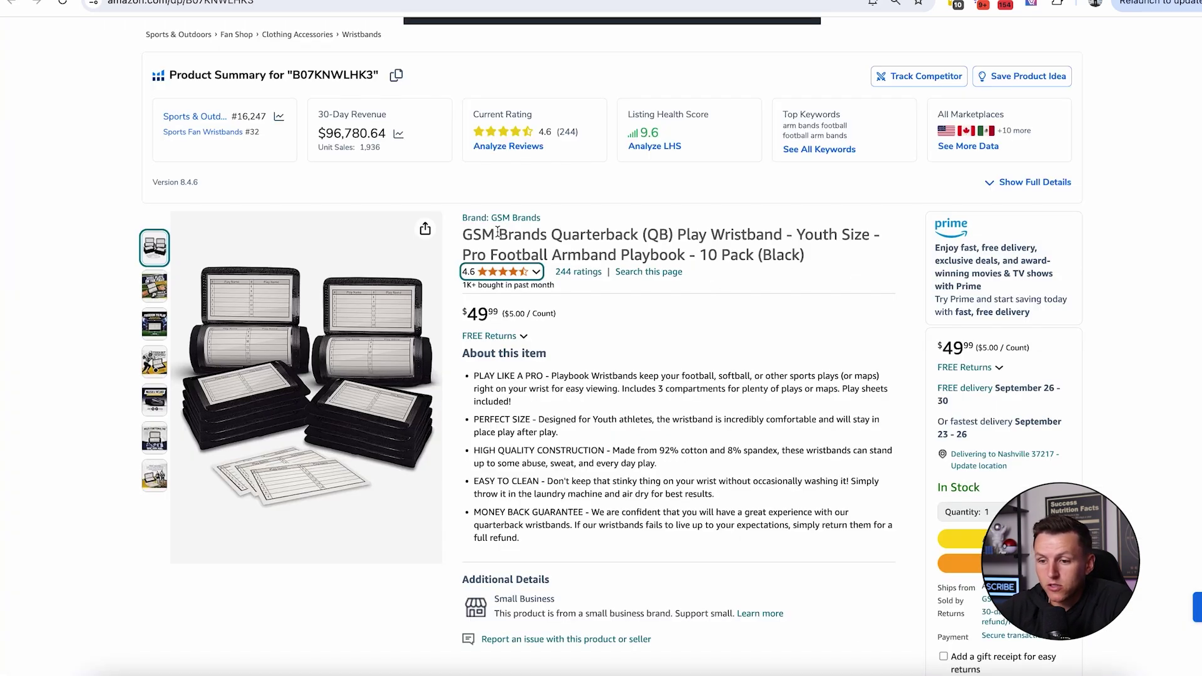
{"action": "left_click_drag", "start_coordinate": [560, 236], "coordinate": [781, 235]}
{"action": "key", "text": "ctrl+c"}
{"action": "scroll", "coordinate": [781, 236], "scroll_direction": "up", "scroll_amount": 2}
{"action": "left_click", "coordinate": [348, 35]}
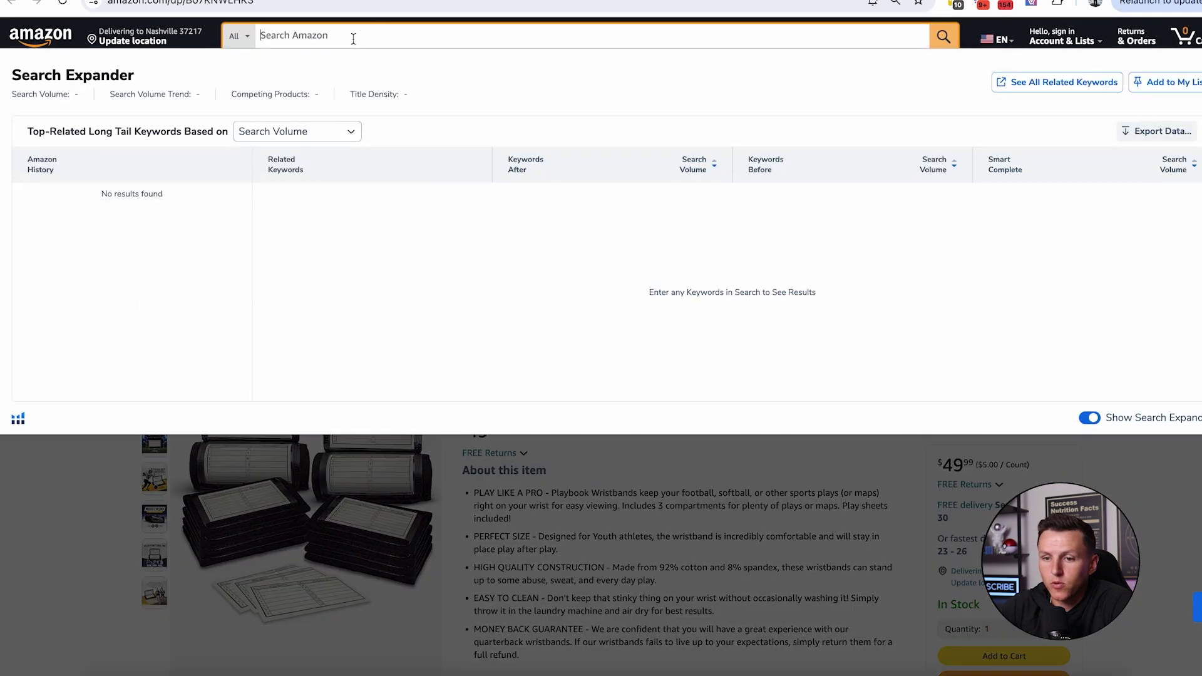
{"action": "key", "text": "ctrl+v"}
{"action": "key", "text": "Return"}
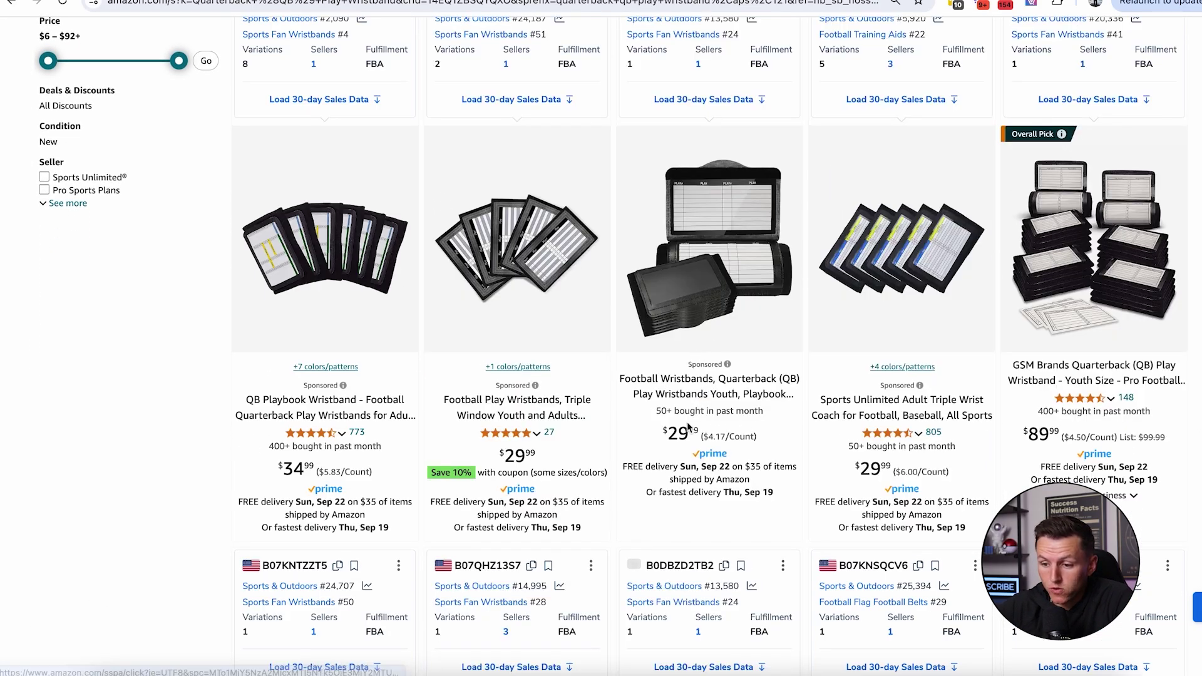
Step: Compare the monthly purchases, ratings and review counts of the competing quarterback wristbands in the Amazon results
{"action": "left_click_drag", "start_coordinate": [655, 411], "coordinate": [760, 412]}
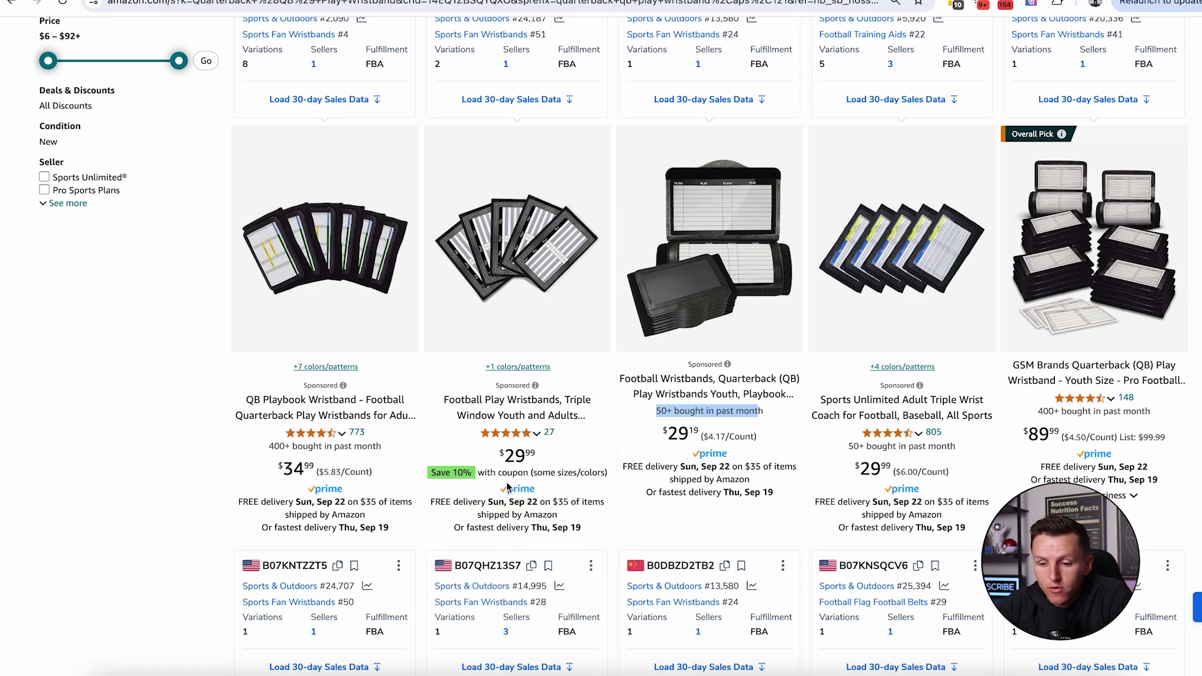
{"action": "mouse_move", "coordinate": [326, 433]}
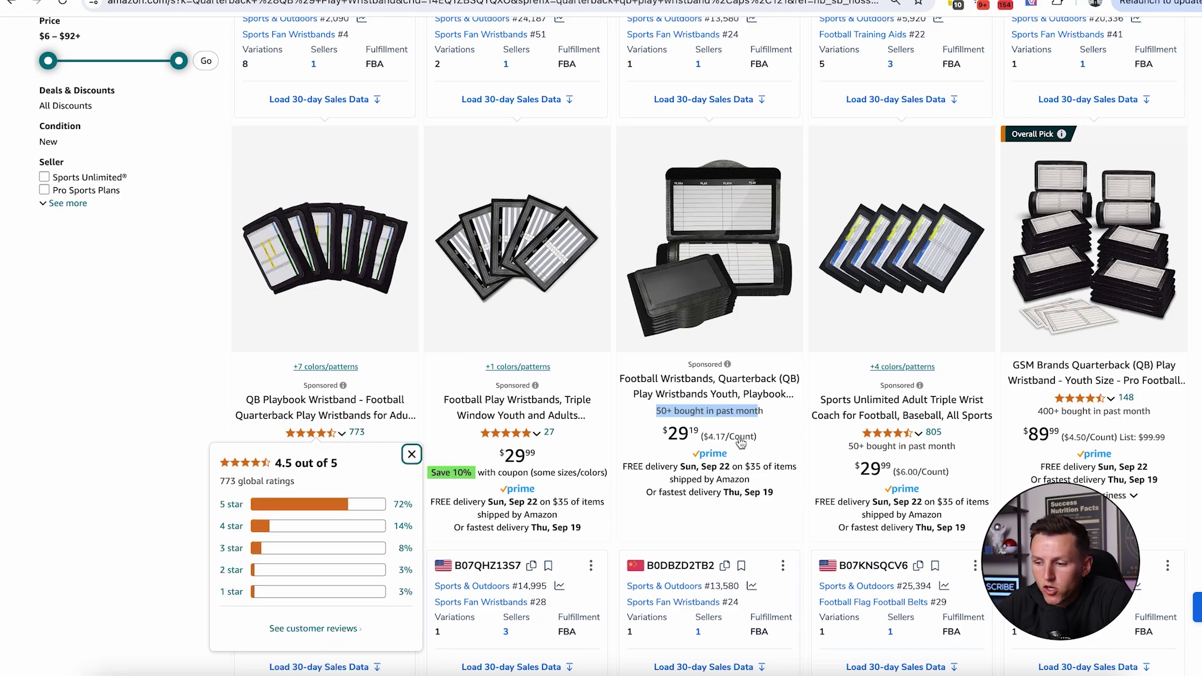
{"action": "scroll", "coordinate": [740, 443], "scroll_direction": "down", "scroll_amount": 9}
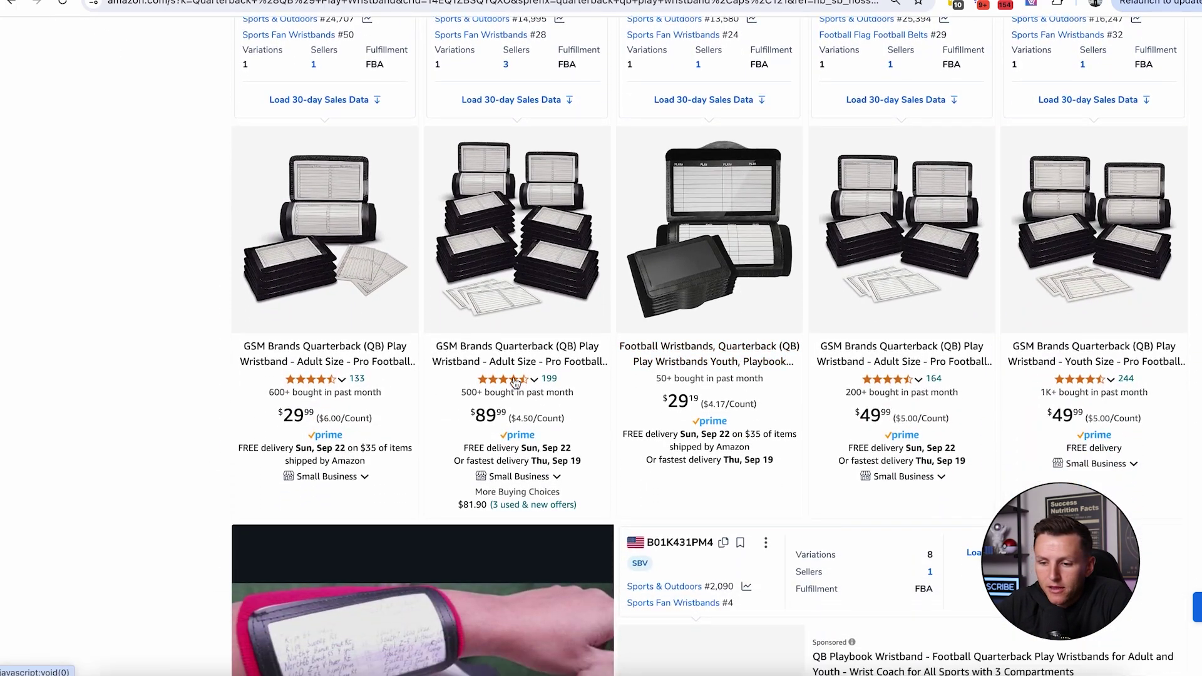
{"action": "mouse_move", "coordinate": [536, 386]}
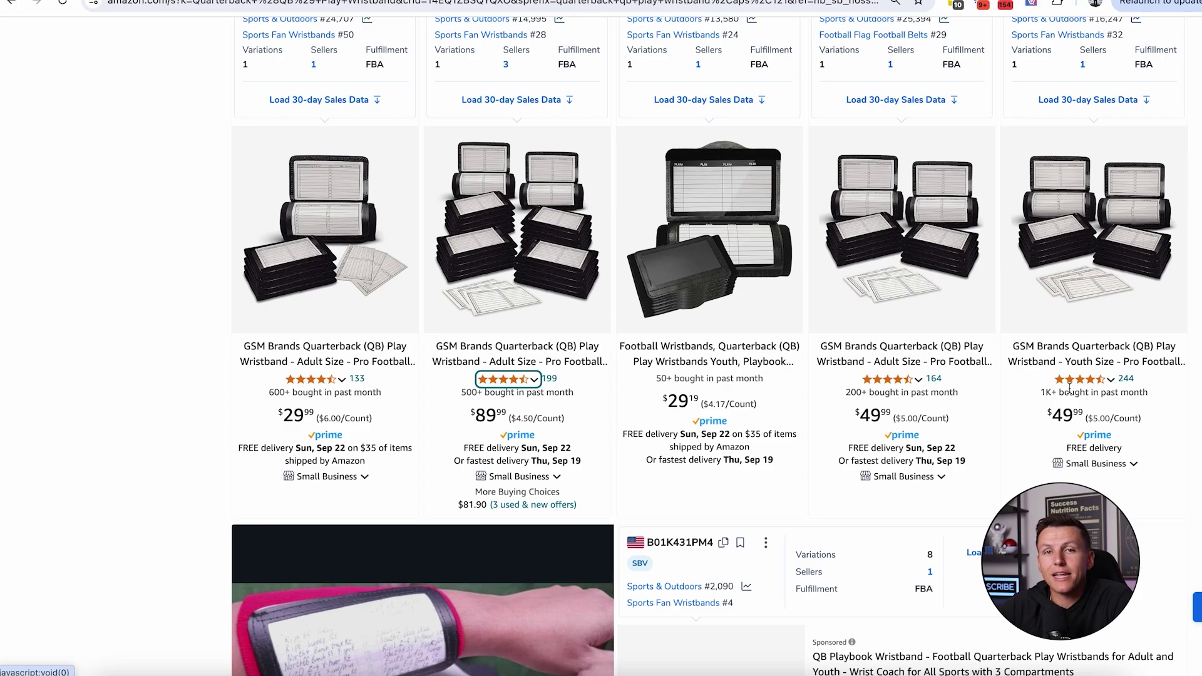
Step: Return to the SmartScout product list, preview the next product images and open the PLAYAPUT portable batting tee on Amazon
{"action": "key", "text": "ctrl+Tab"}
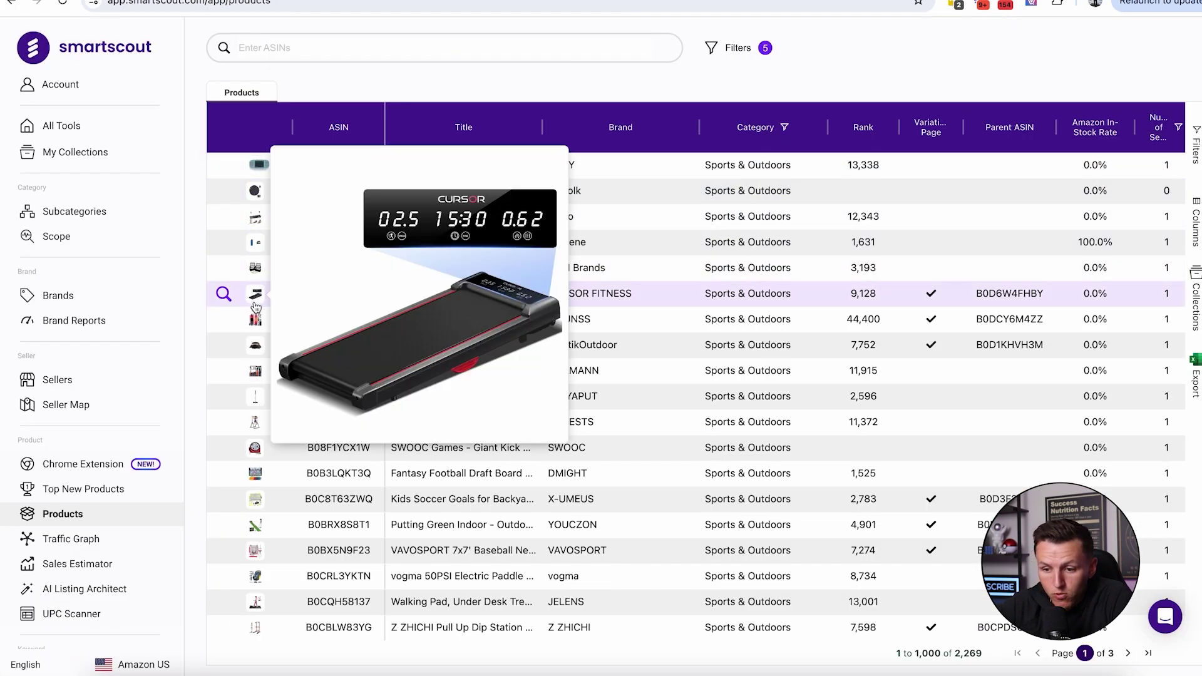
{"action": "mouse_move", "coordinate": [254, 331]}
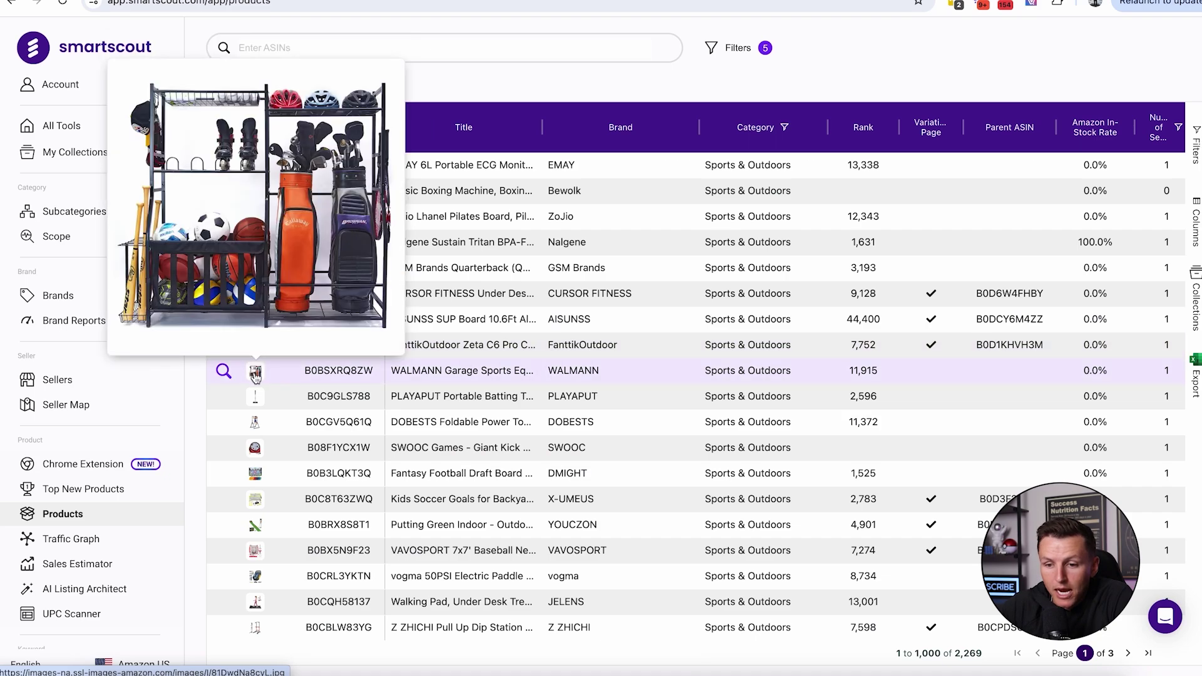
{"action": "mouse_move", "coordinate": [259, 399]}
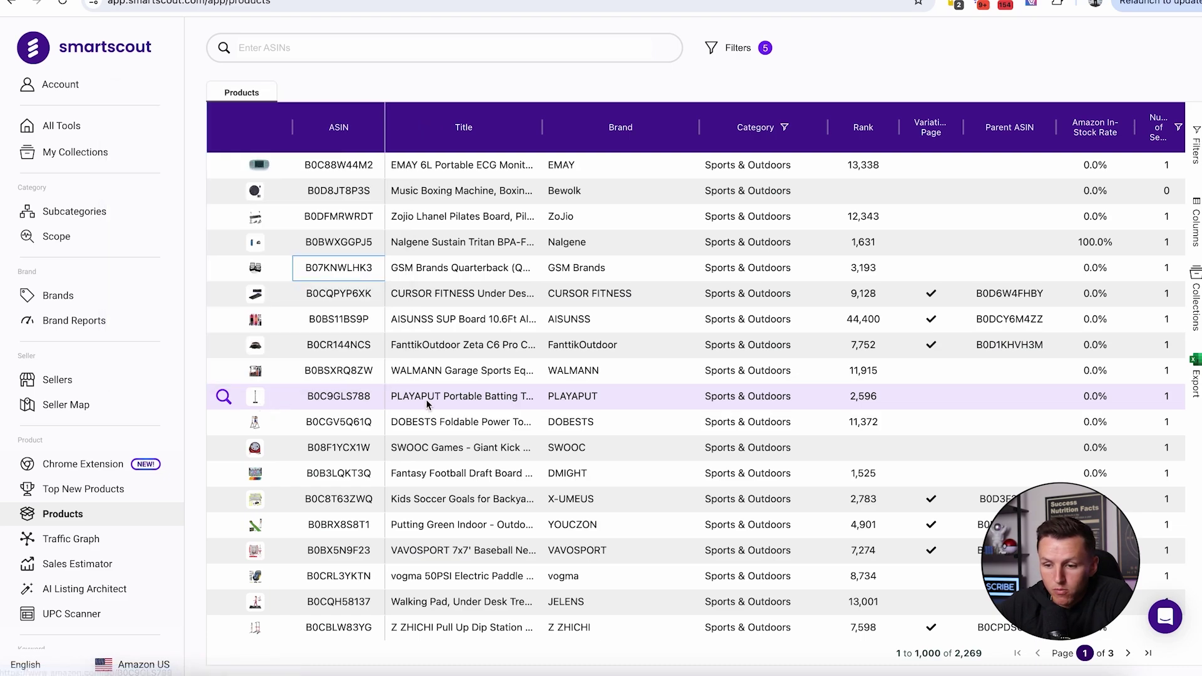
{"action": "left_click", "coordinate": [328, 401]}
{"action": "left_click", "coordinate": [327, 401]}
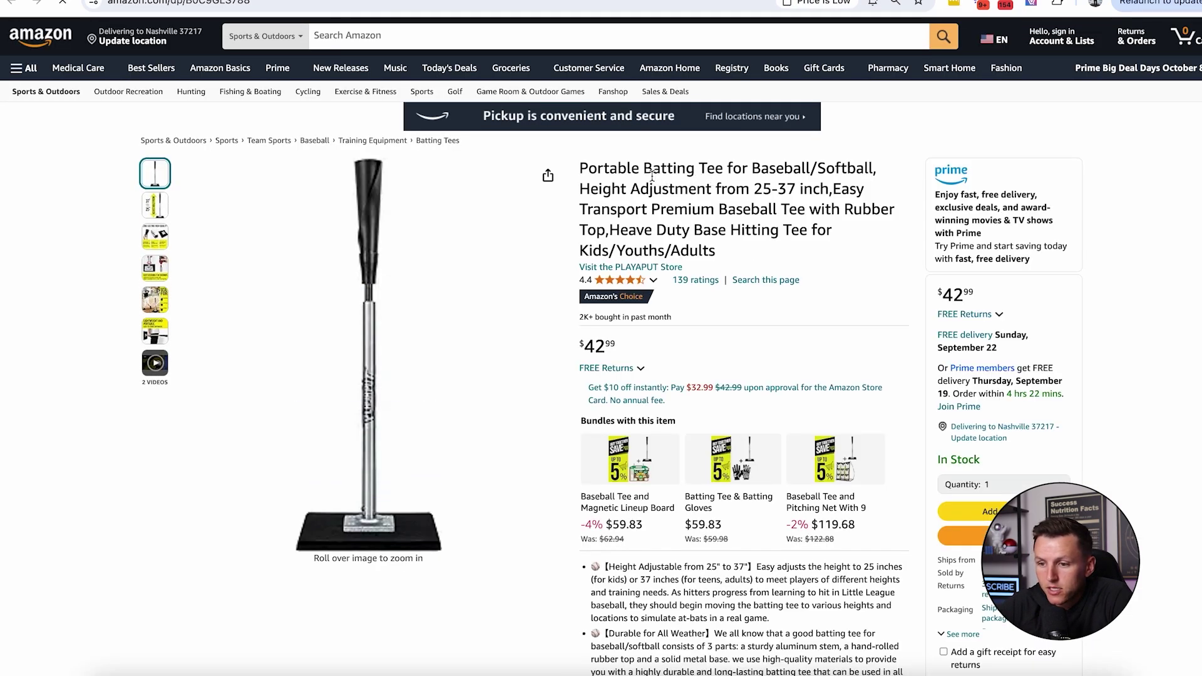
Step: Examine the batting tee listing's title, 30-day revenue, price and customer rating
{"action": "left_click_drag", "start_coordinate": [588, 168], "coordinate": [796, 176]}
{"action": "left_click", "coordinate": [700, 385]}
{"action": "scroll", "coordinate": [700, 385], "scroll_direction": "down", "scroll_amount": 2}
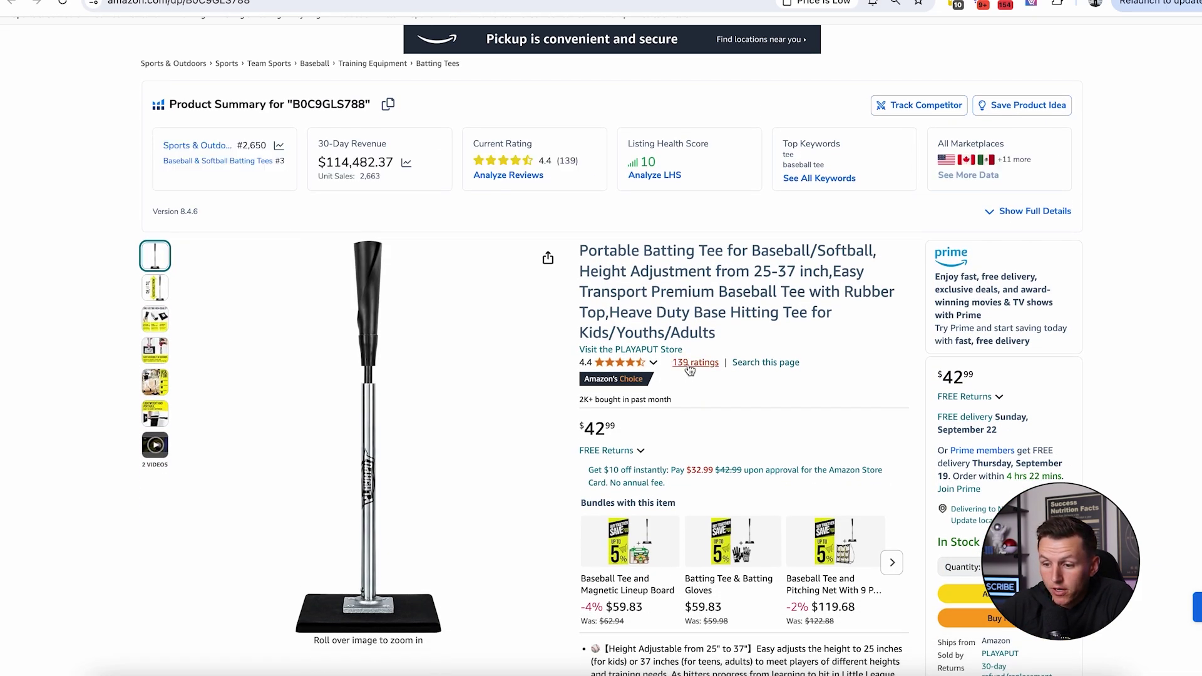
{"action": "mouse_move", "coordinate": [607, 366]}
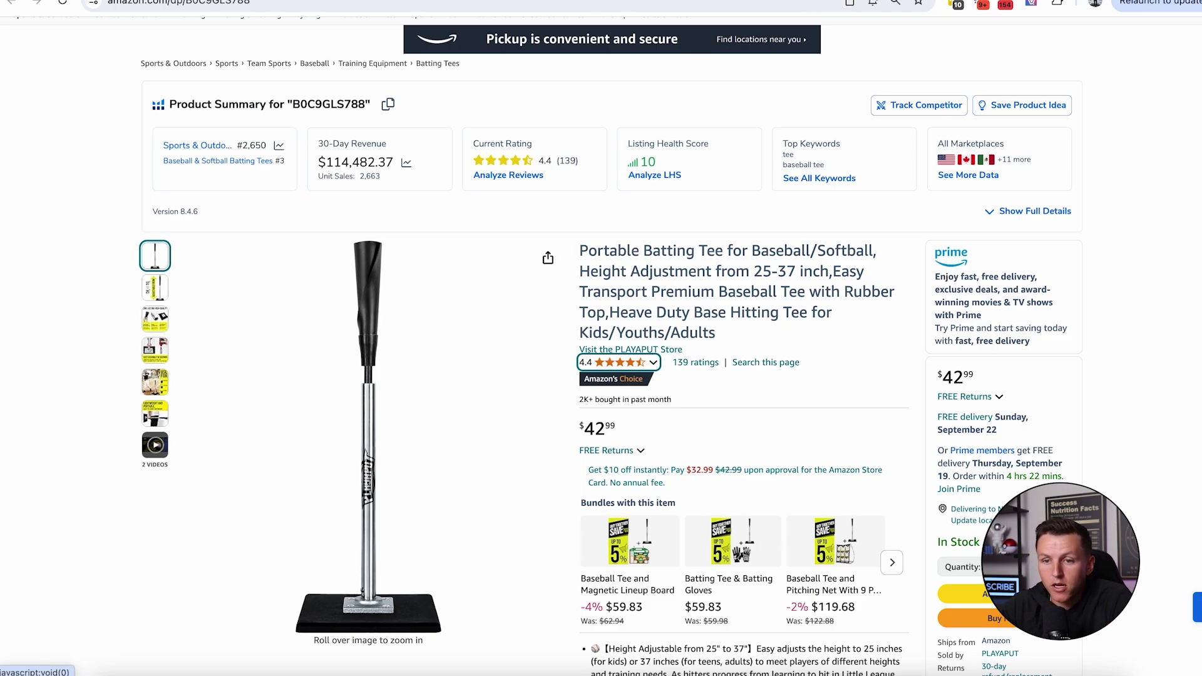
Step: Return to the SmartScout product list, preview the images below the batting tee and open the SWOOC Giant Kick Darts on Amazon
{"action": "left_click", "coordinate": [250, 1]}
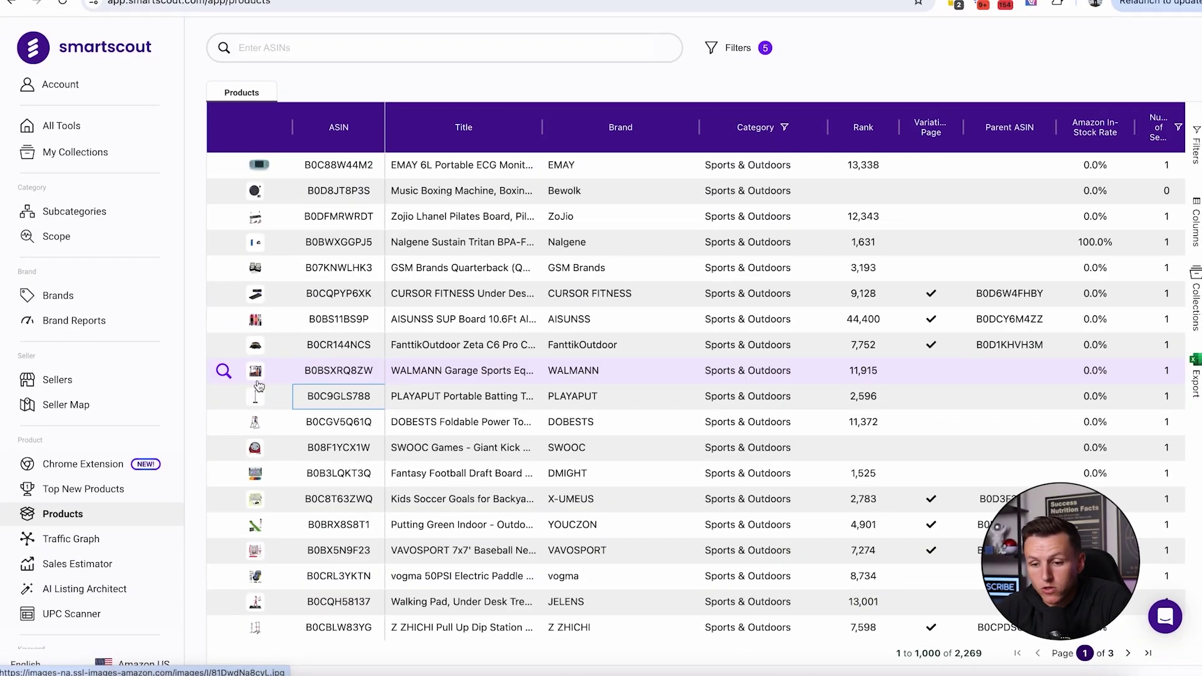
{"action": "mouse_move", "coordinate": [256, 422]}
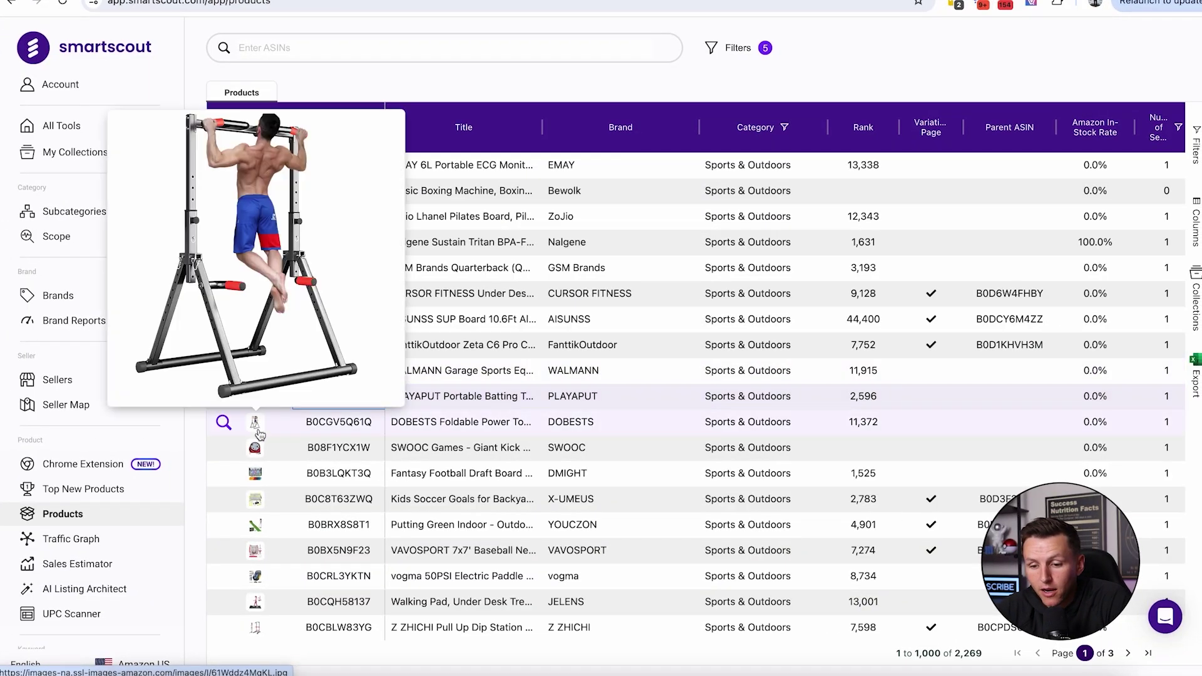
{"action": "mouse_move", "coordinate": [256, 449]}
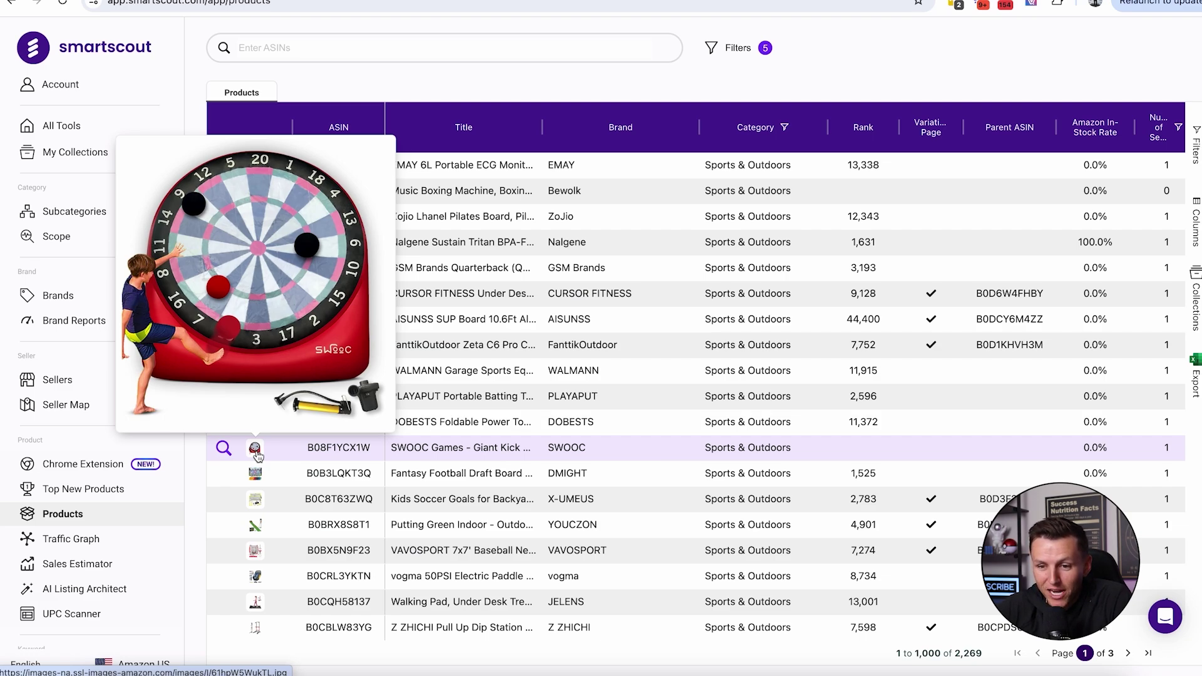
{"action": "left_click", "coordinate": [325, 447]}
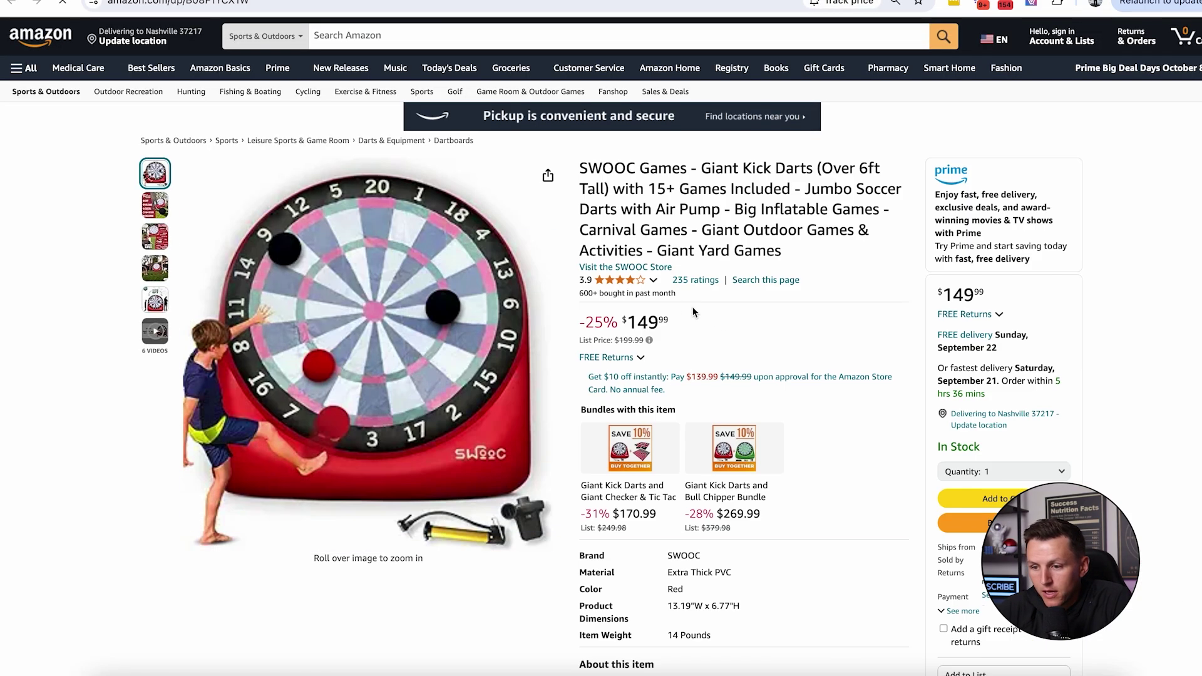
Step: Review the Giant Kick Darts listing's rating, 30-day revenue and product gallery images
{"action": "mouse_move", "coordinate": [642, 283]}
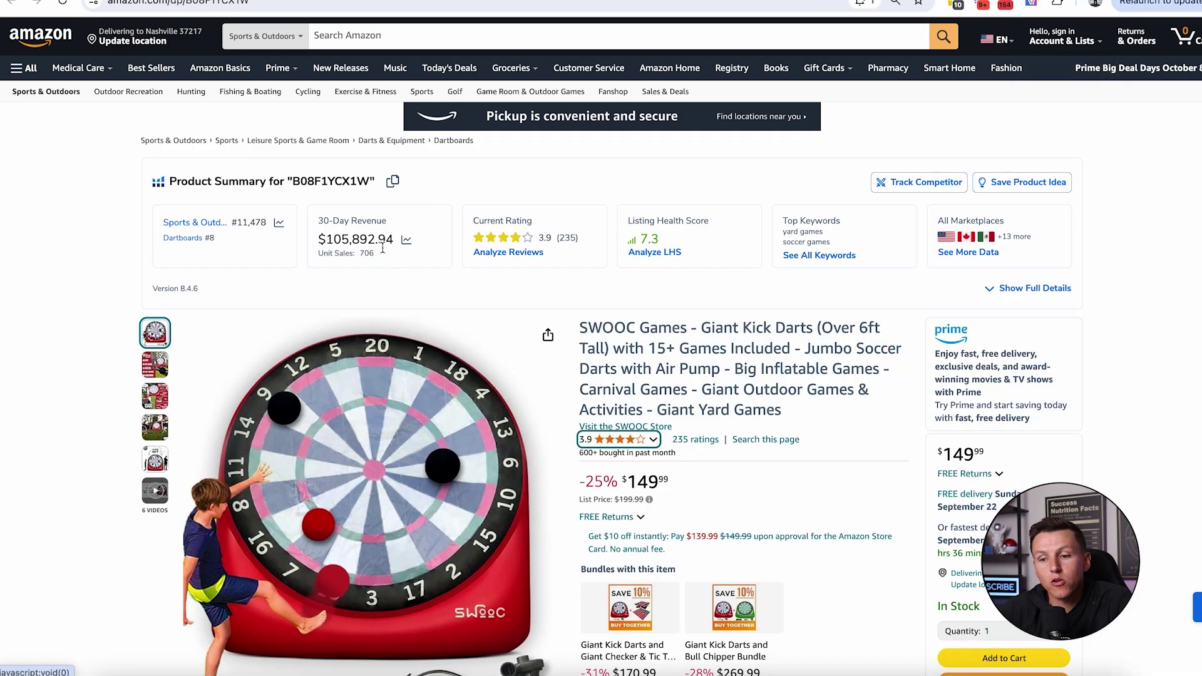
{"action": "scroll", "coordinate": [383, 247], "scroll_direction": "down", "scroll_amount": 3}
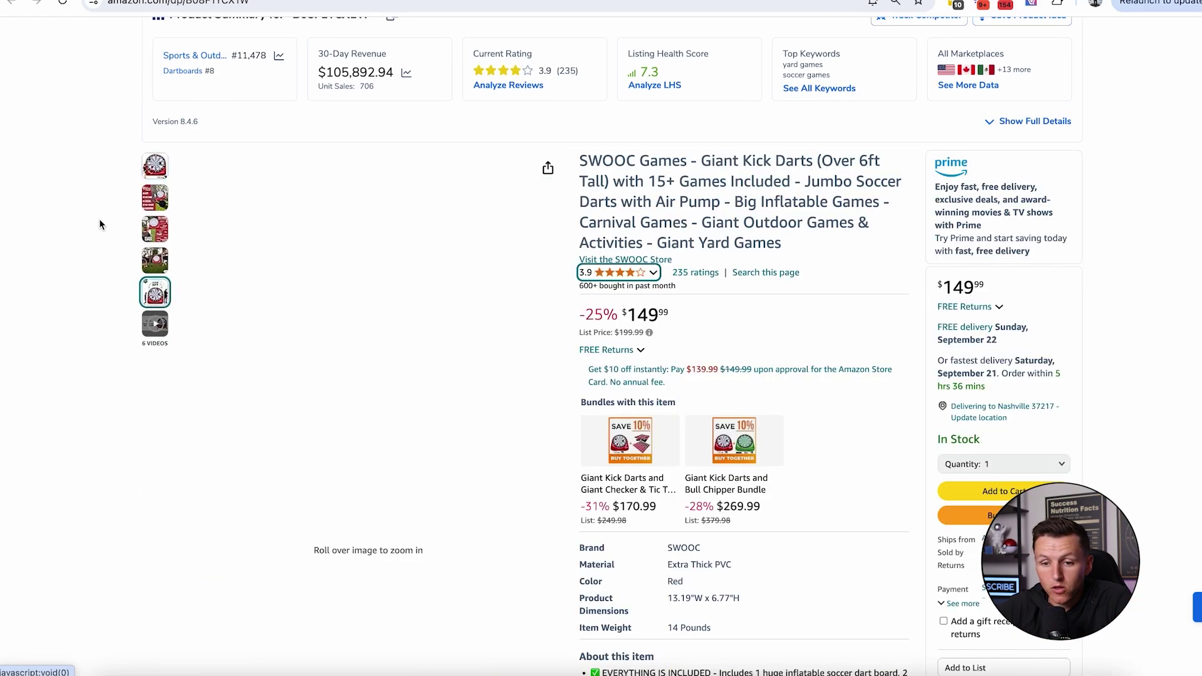
{"action": "mouse_move", "coordinate": [165, 209]}
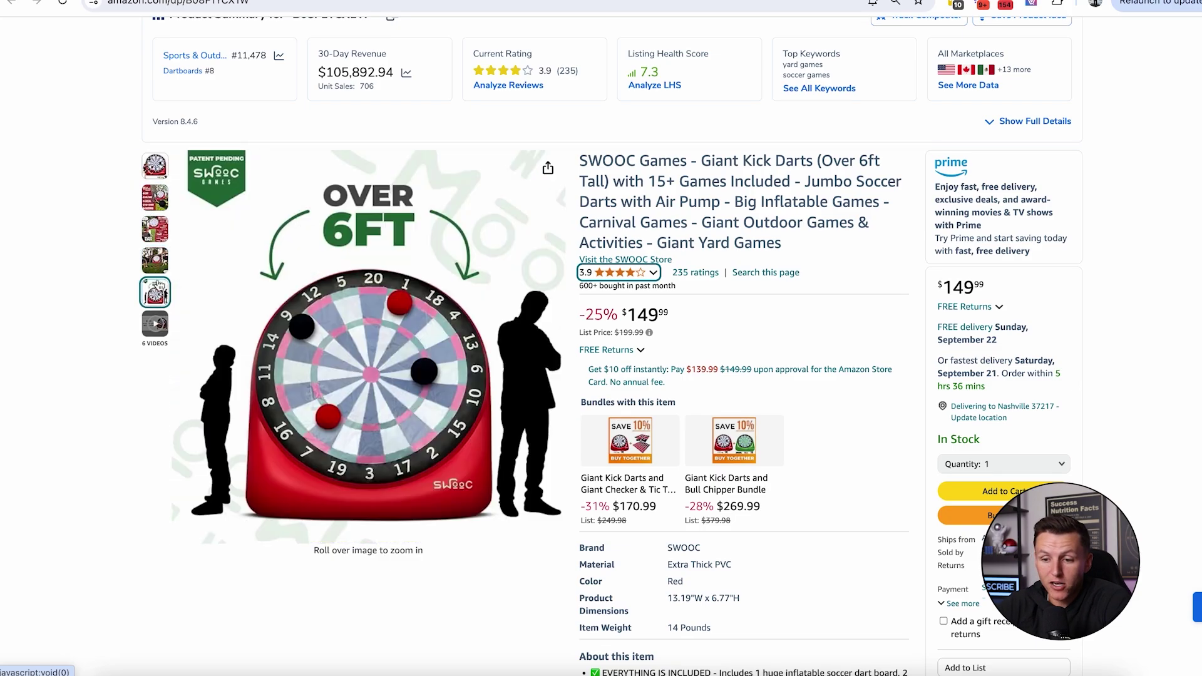
{"action": "mouse_move", "coordinate": [159, 322]}
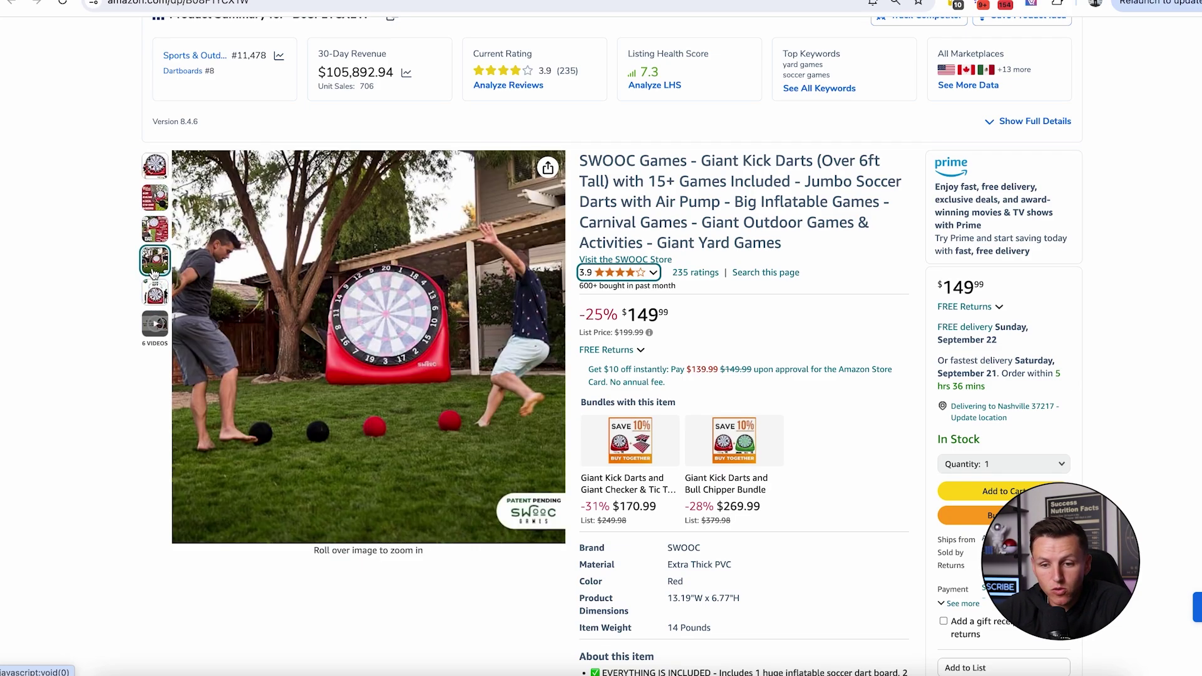
{"action": "mouse_move", "coordinate": [155, 230]}
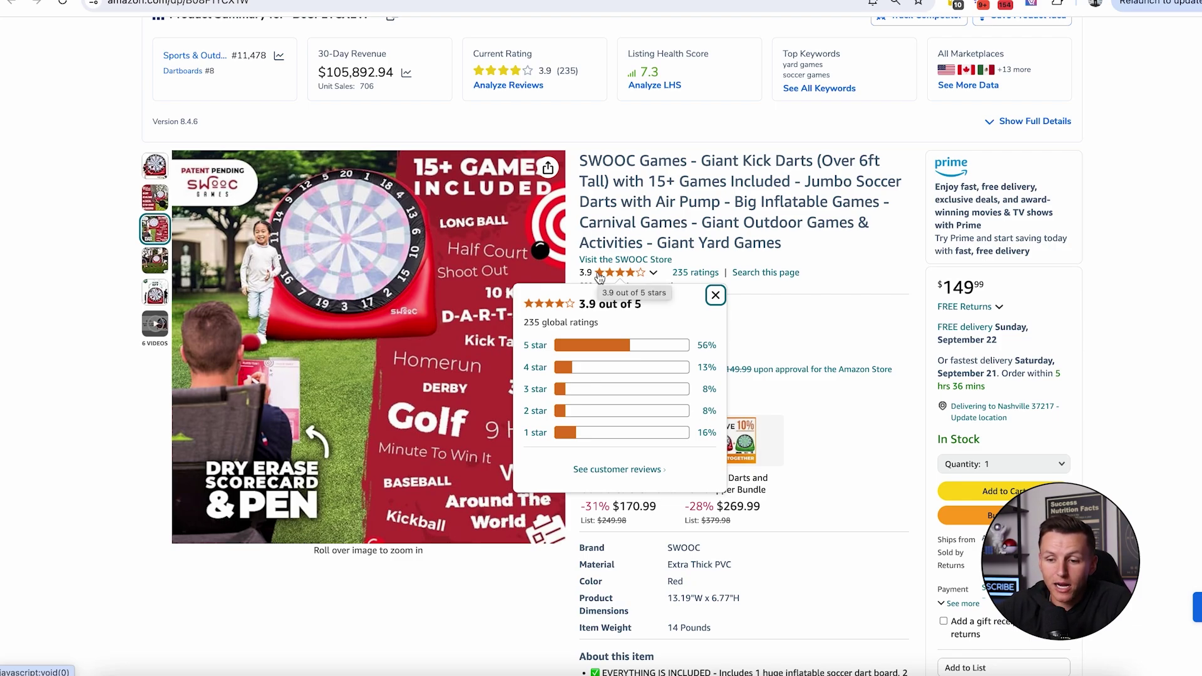
Step: Return to the SmartScout product list, preview further product images and open the Hapoon portable camping toilet on Amazon
{"action": "left_click", "coordinate": [313, 0]}
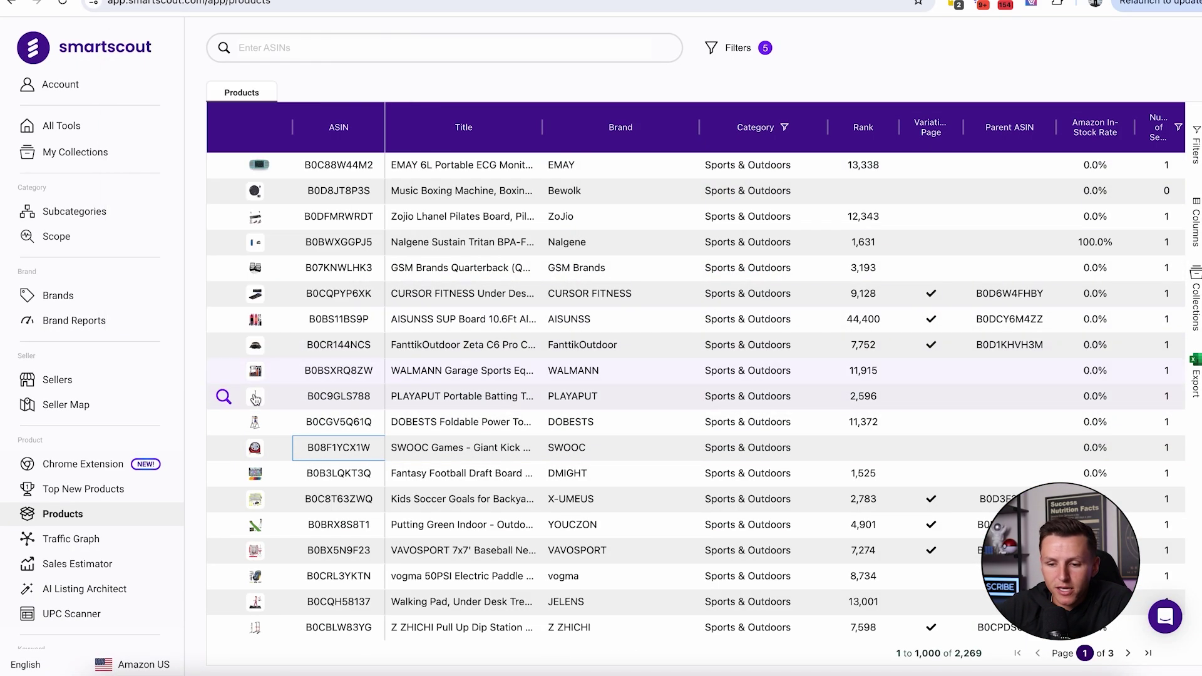
{"action": "mouse_move", "coordinate": [257, 476]}
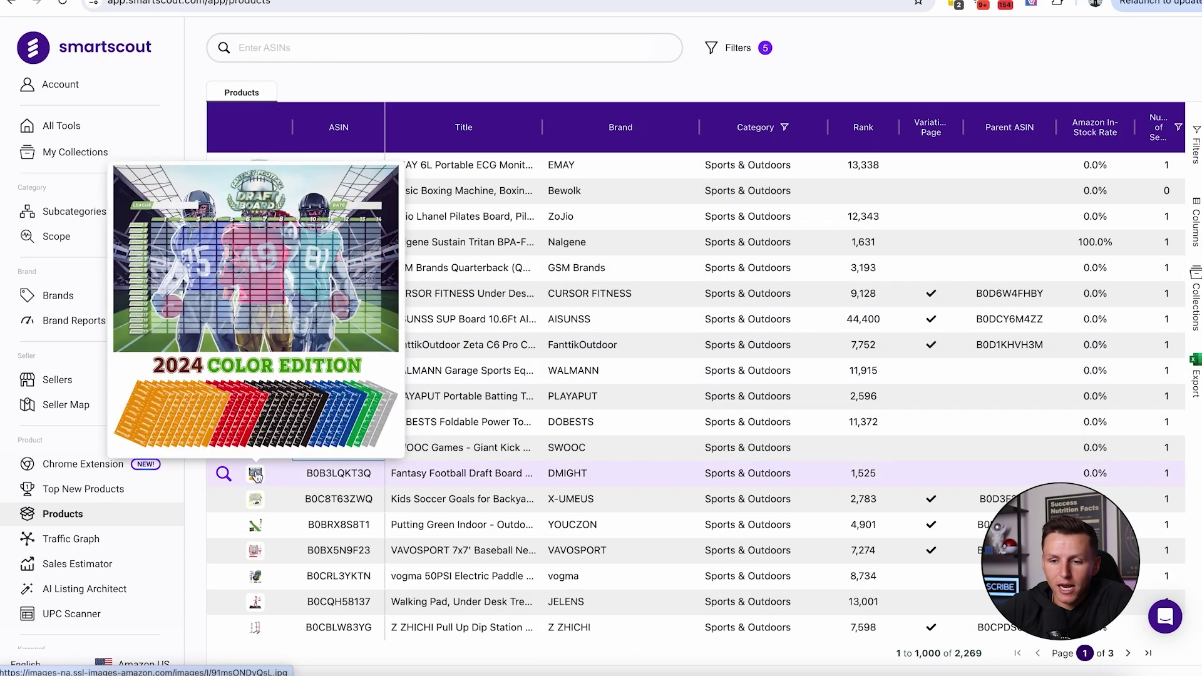
{"action": "scroll", "coordinate": [257, 475], "scroll_direction": "down", "scroll_amount": 1}
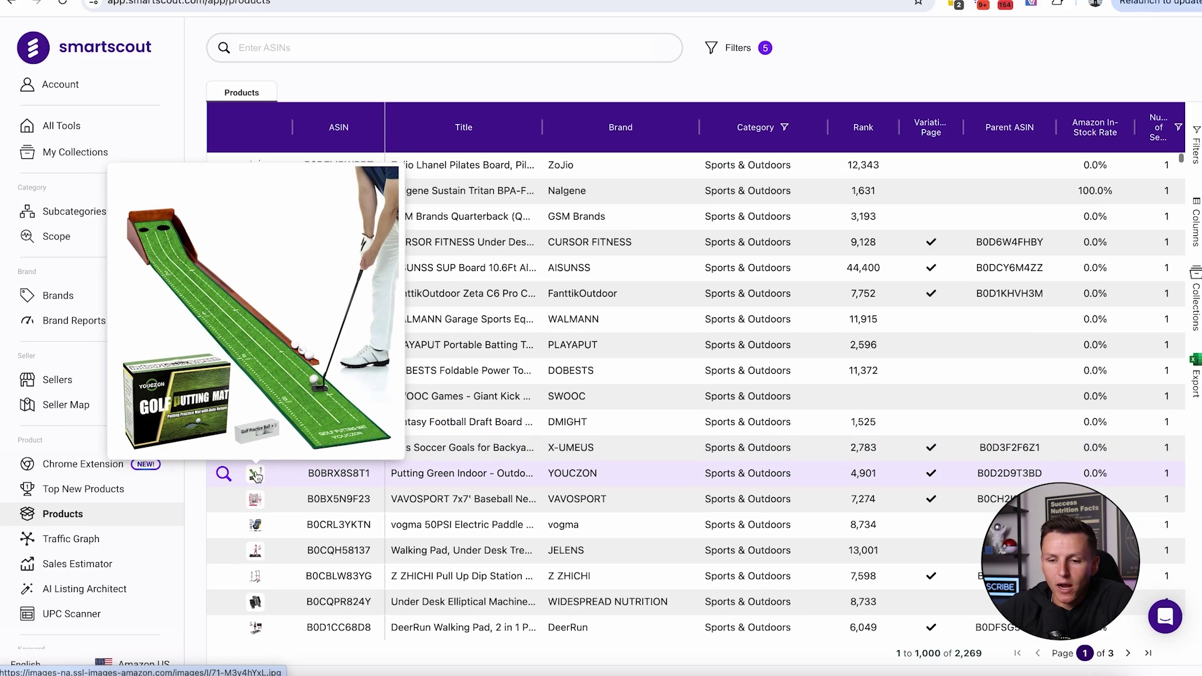
{"action": "scroll", "coordinate": [257, 476], "scroll_direction": "down", "scroll_amount": 4}
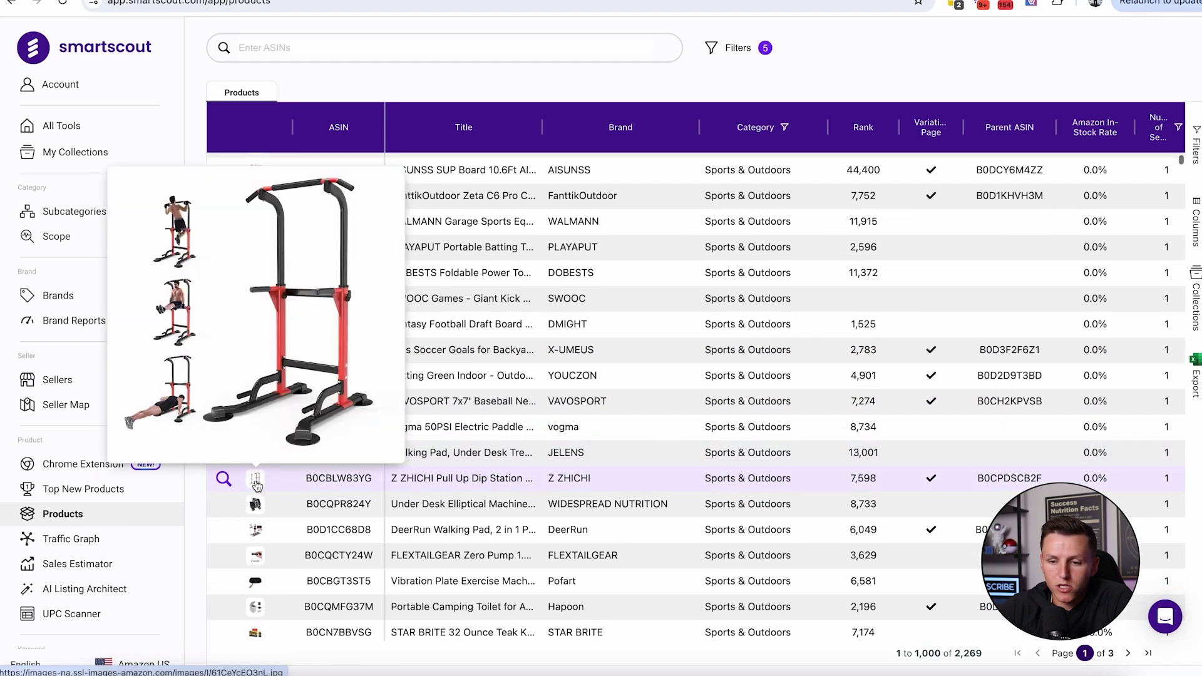
{"action": "scroll", "coordinate": [257, 504], "scroll_direction": "down", "scroll_amount": 1}
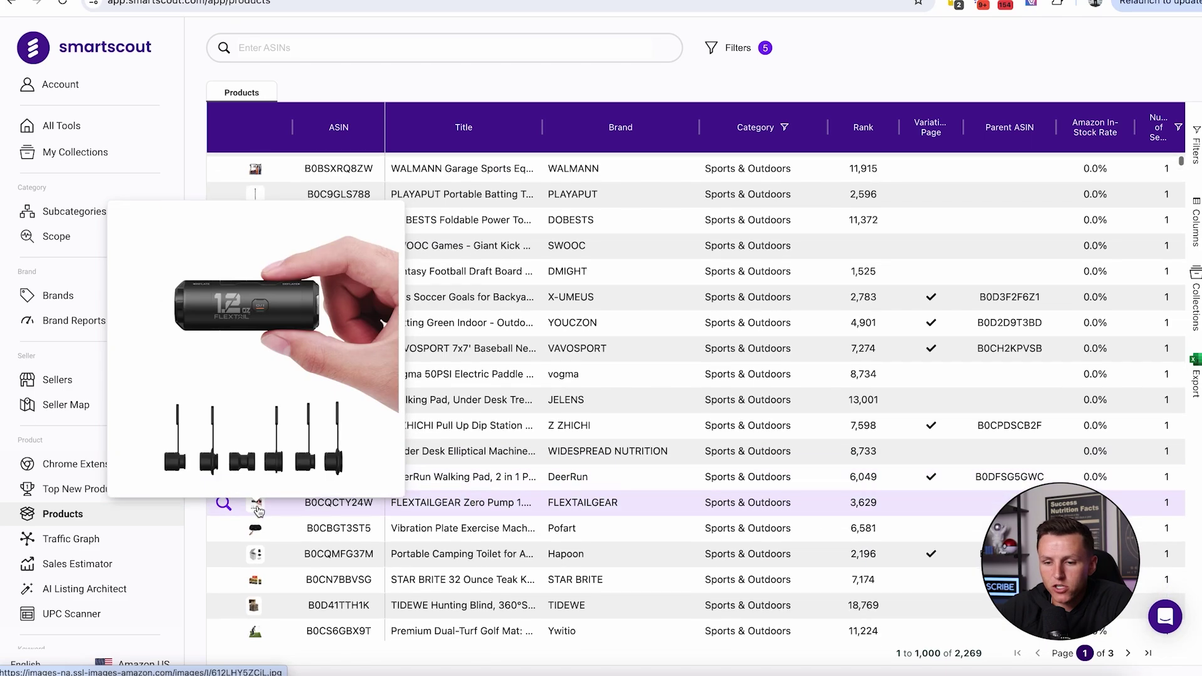
{"action": "scroll", "coordinate": [258, 510], "scroll_direction": "down", "scroll_amount": 1}
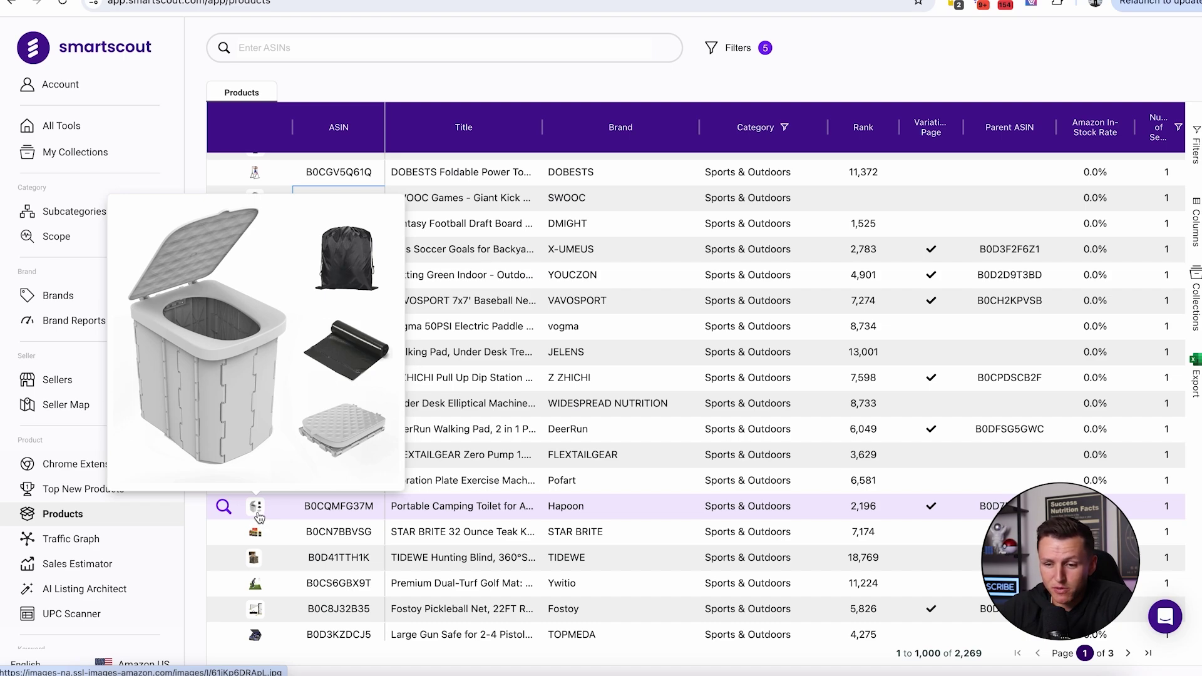
{"action": "left_click", "coordinate": [338, 505]}
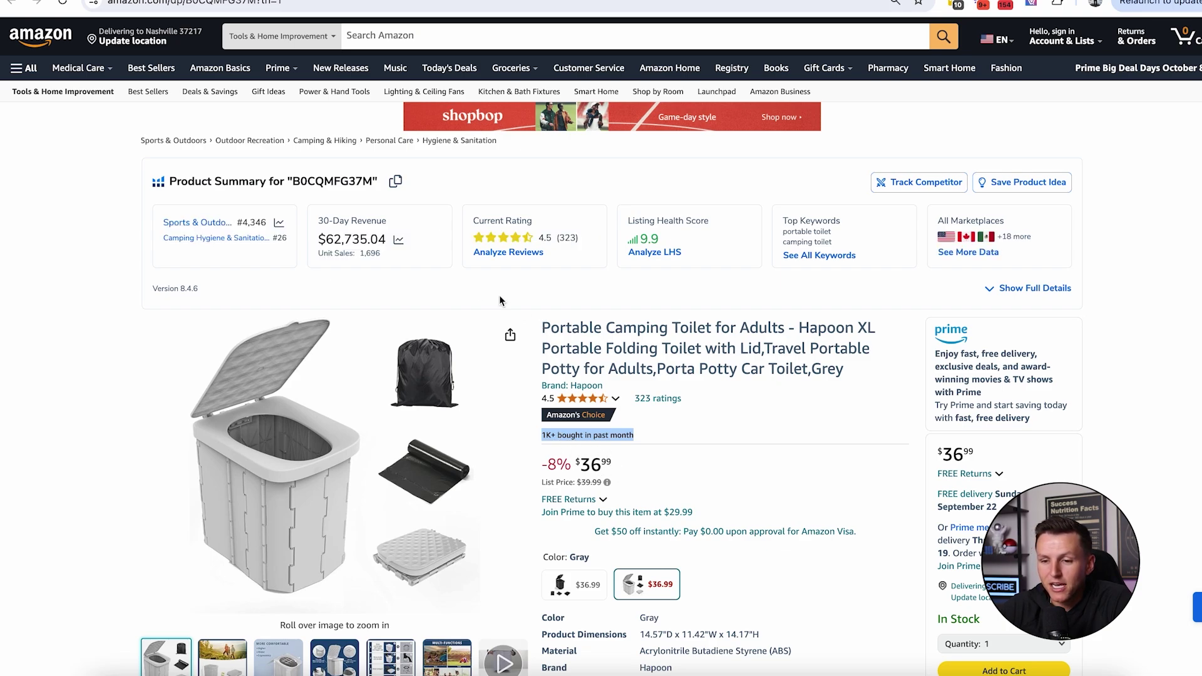
Step: Search Amazon for "Portable Camping Toilet for Adults", the opening phrase of the Hapoon listing's title
{"action": "left_click_drag", "start_coordinate": [542, 326], "coordinate": [762, 327]}
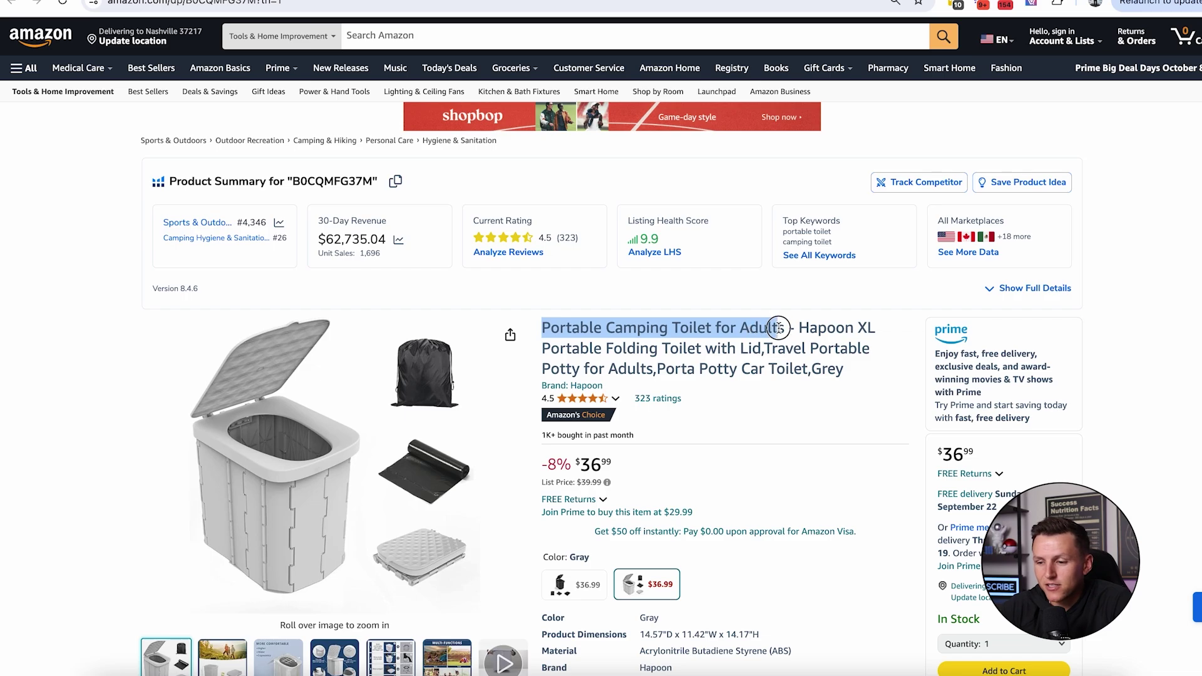
{"action": "left_click", "coordinate": [332, 36]}
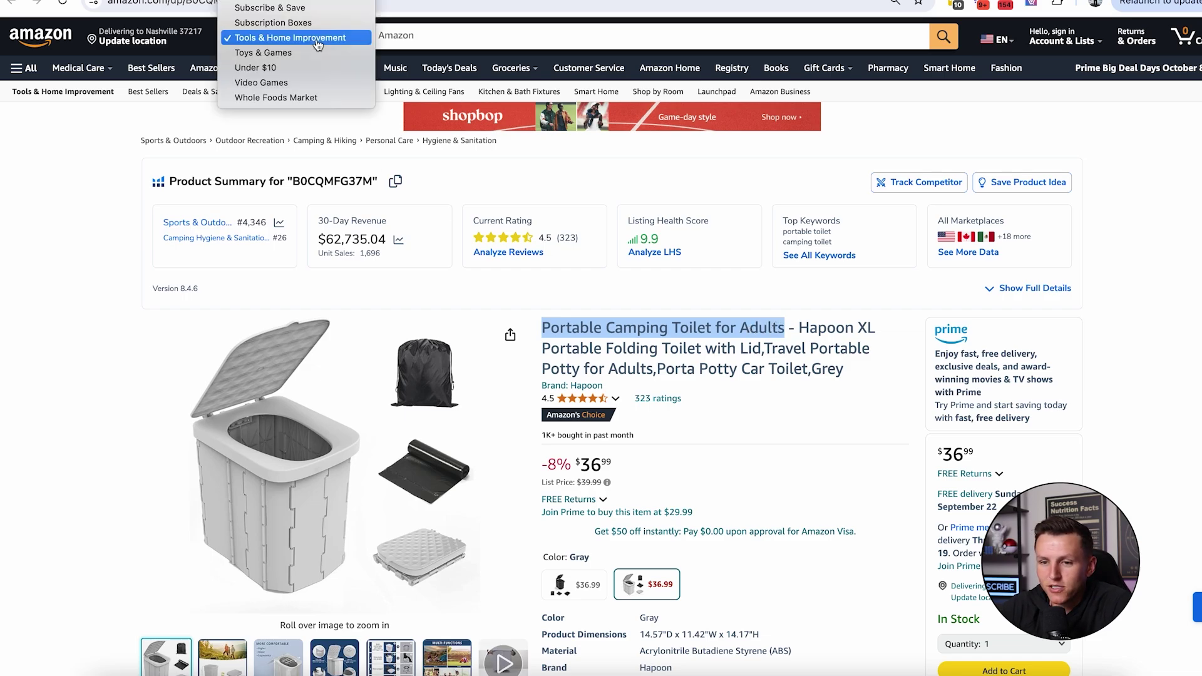
{"action": "left_click", "coordinate": [400, 32]}
{"action": "type", "text": "Portable Camping Toilet for Adults"}
{"action": "key", "text": "Return"}
Step: Compare the ratings, review counts and monthly purchases of the competing portable camping toilets in the Amazon results
{"action": "scroll", "coordinate": [501, 313], "scroll_direction": "down", "scroll_amount": 5}
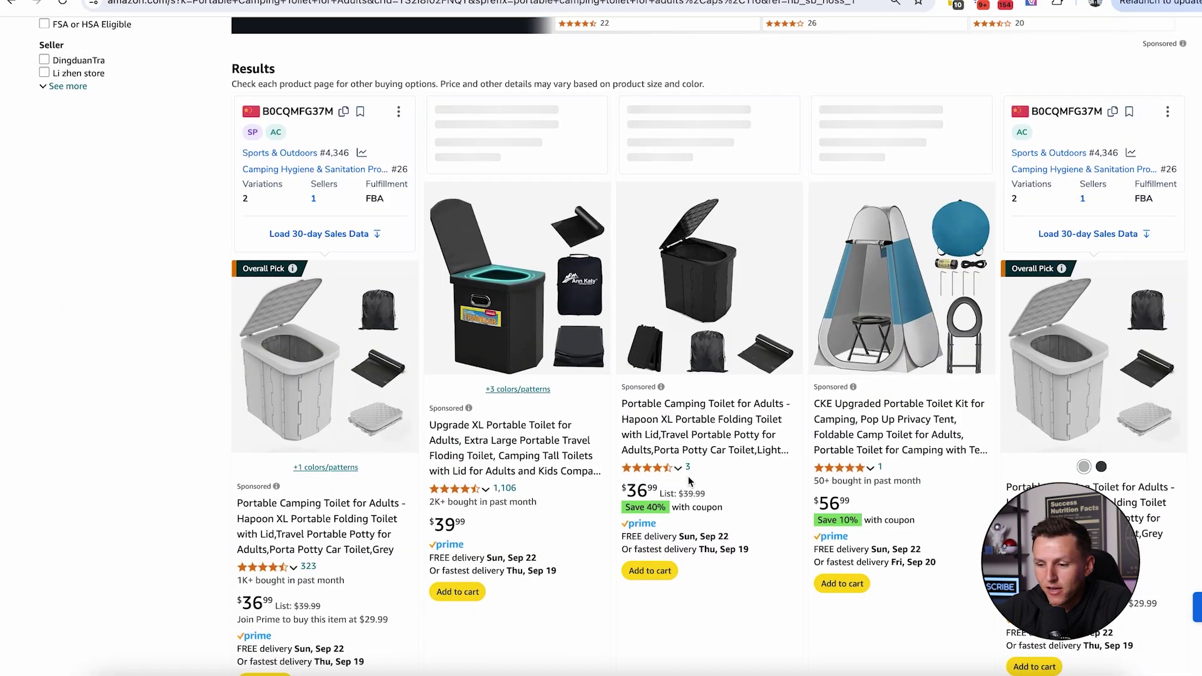
{"action": "scroll", "coordinate": [877, 485], "scroll_direction": "down", "scroll_amount": 2}
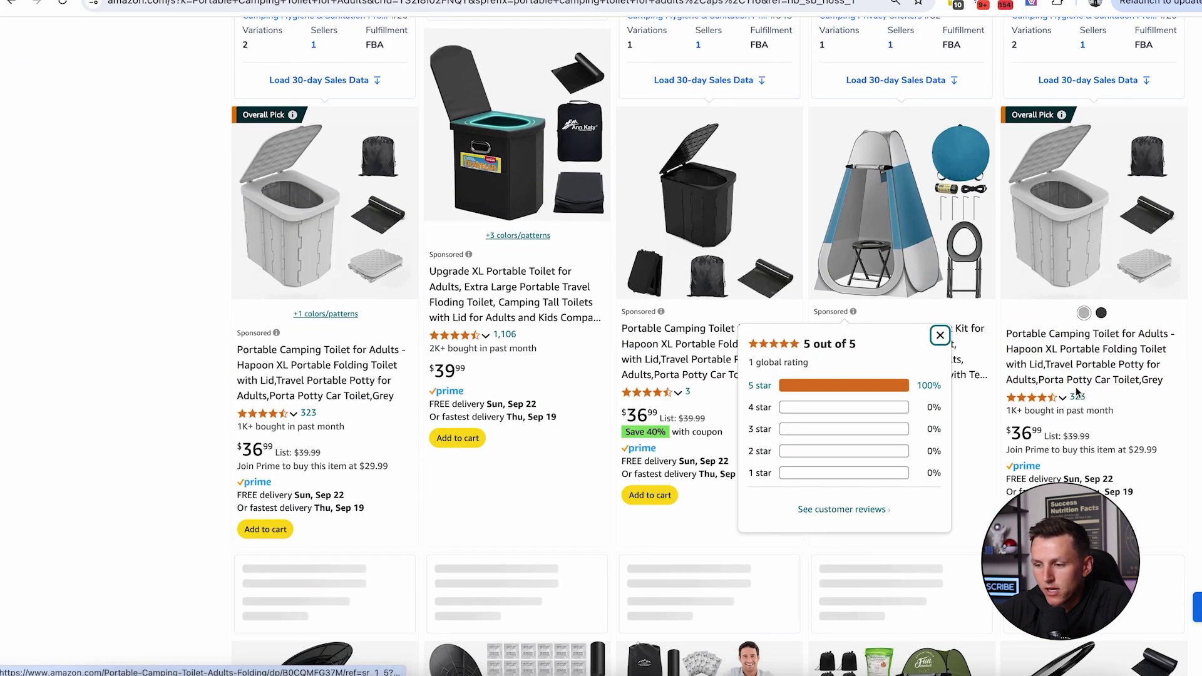
{"action": "scroll", "coordinate": [517, 411], "scroll_direction": "down", "scroll_amount": 5}
{"action": "scroll", "coordinate": [517, 411], "scroll_direction": "down", "scroll_amount": 4}
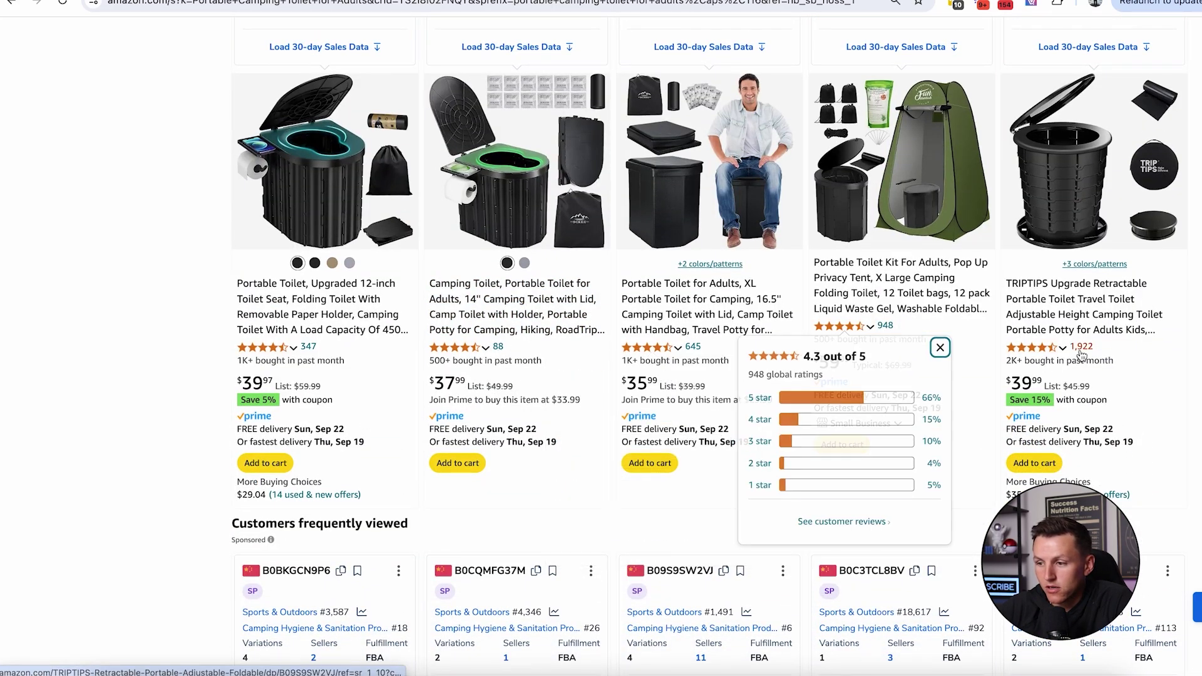
Step: Leave the Amazon camping toilet results, return to the SmartScout product list and preview the image of the Pofart vibration plate exercise machine
{"action": "scroll", "coordinate": [667, 344], "scroll_direction": "up", "scroll_amount": 2}
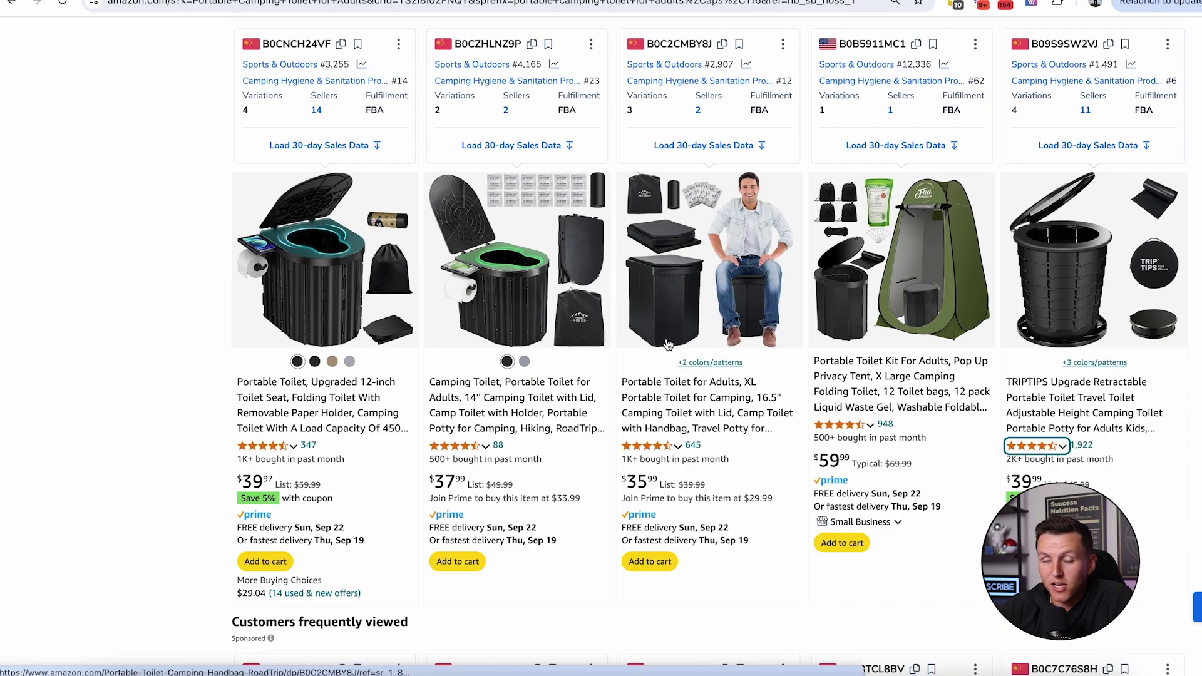
{"action": "scroll", "coordinate": [668, 343], "scroll_direction": "up", "scroll_amount": 15}
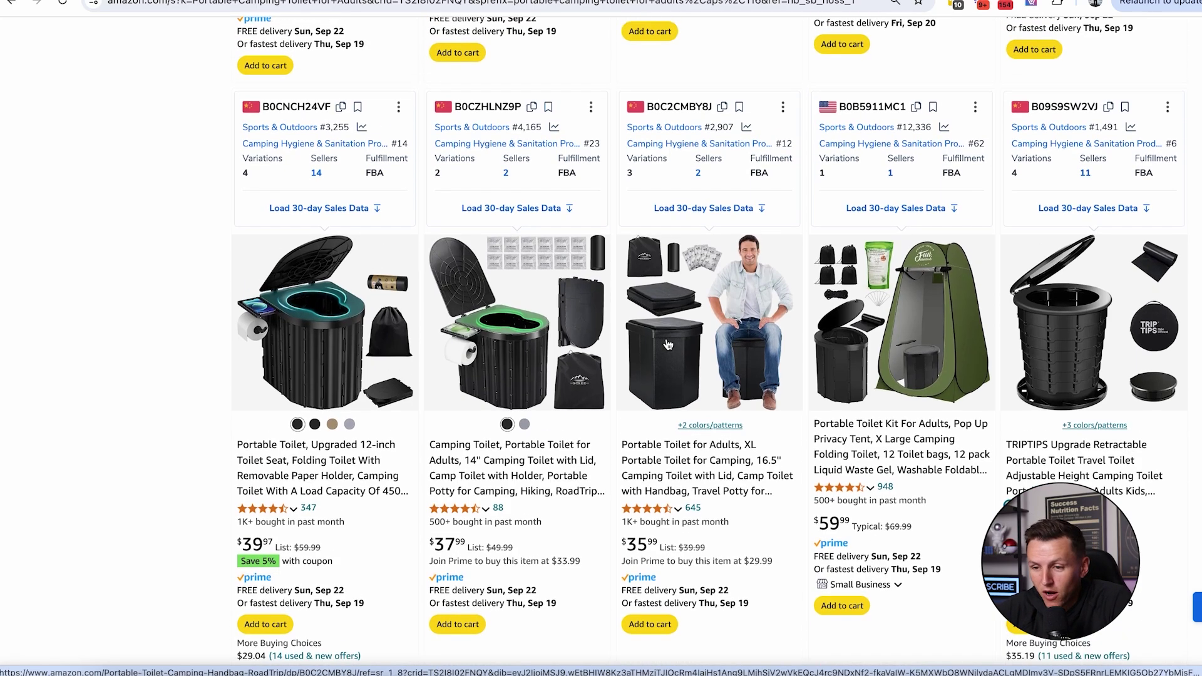
{"action": "scroll", "coordinate": [666, 338], "scroll_direction": "up", "scroll_amount": 1}
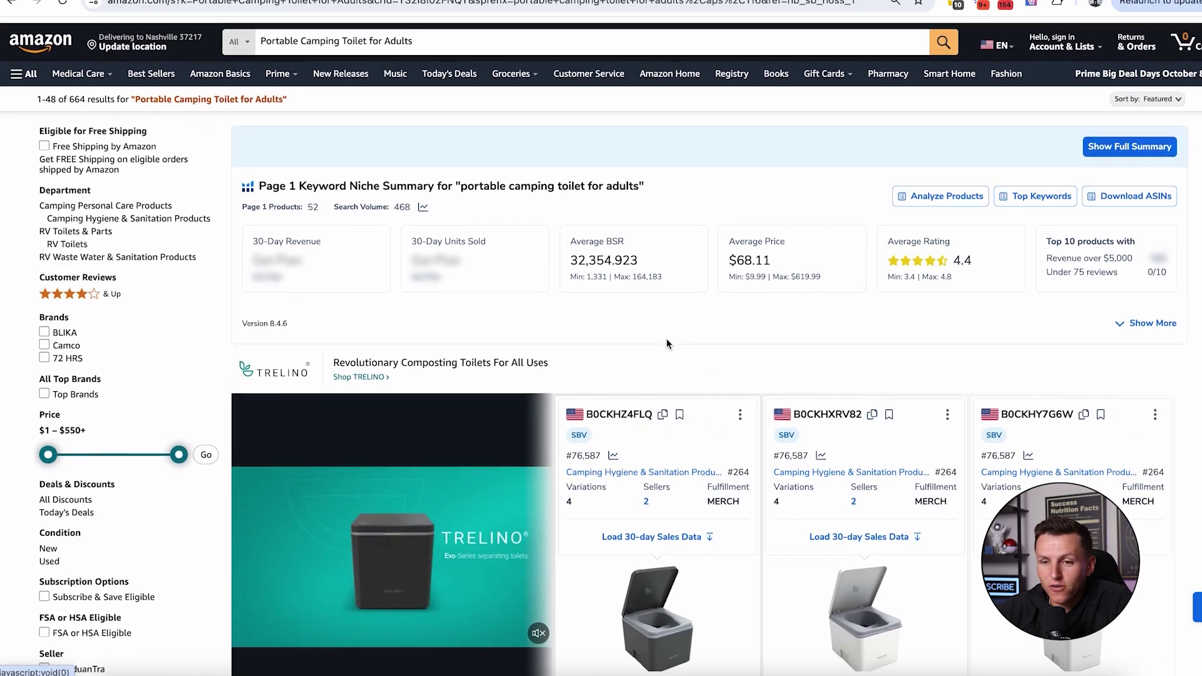
{"action": "left_click", "coordinate": [187, 1]}
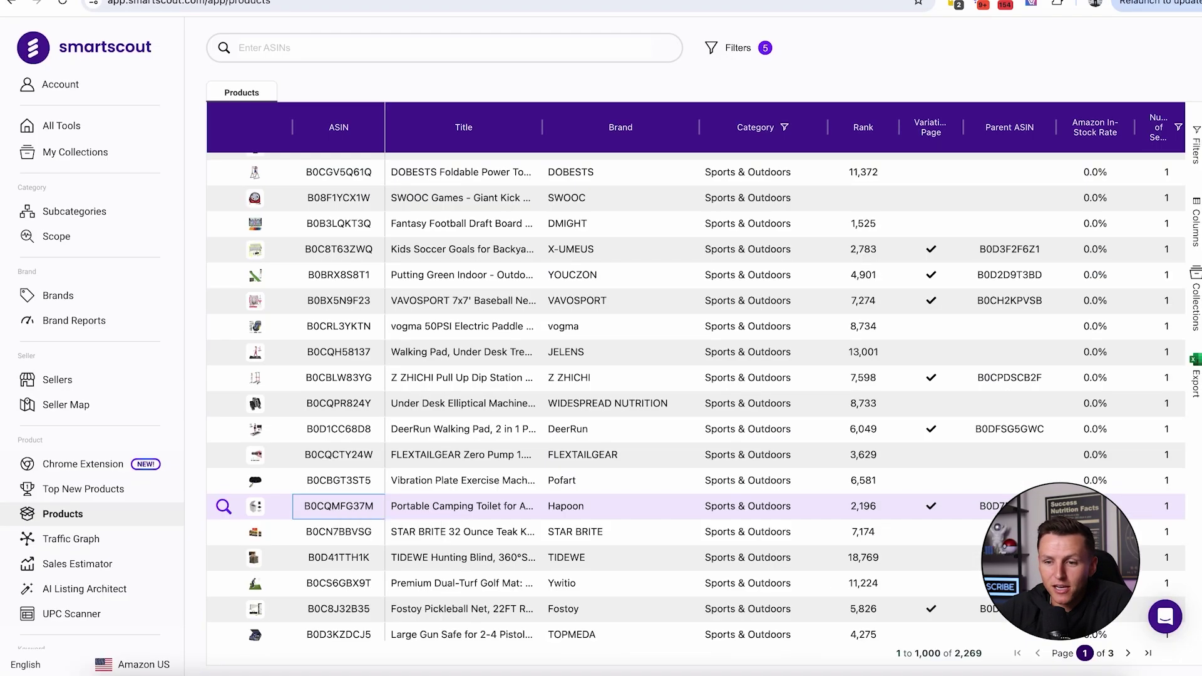
{"action": "mouse_move", "coordinate": [262, 325]}
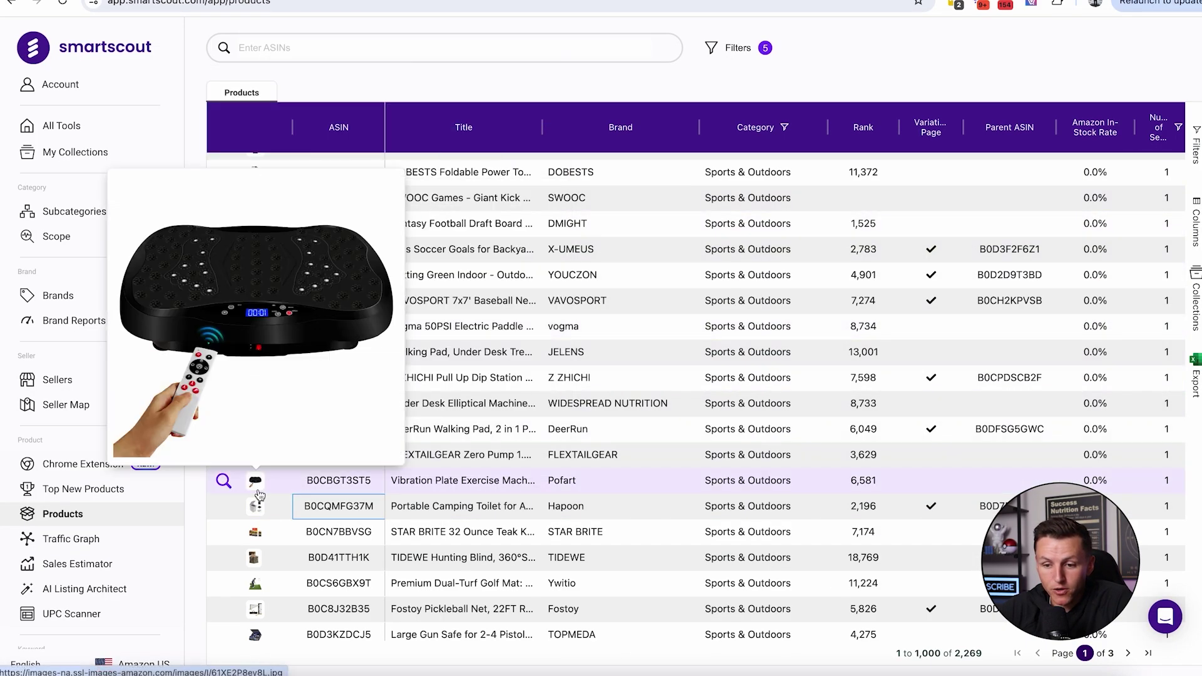
{"action": "scroll", "coordinate": [269, 599], "scroll_direction": "down", "scroll_amount": 3}
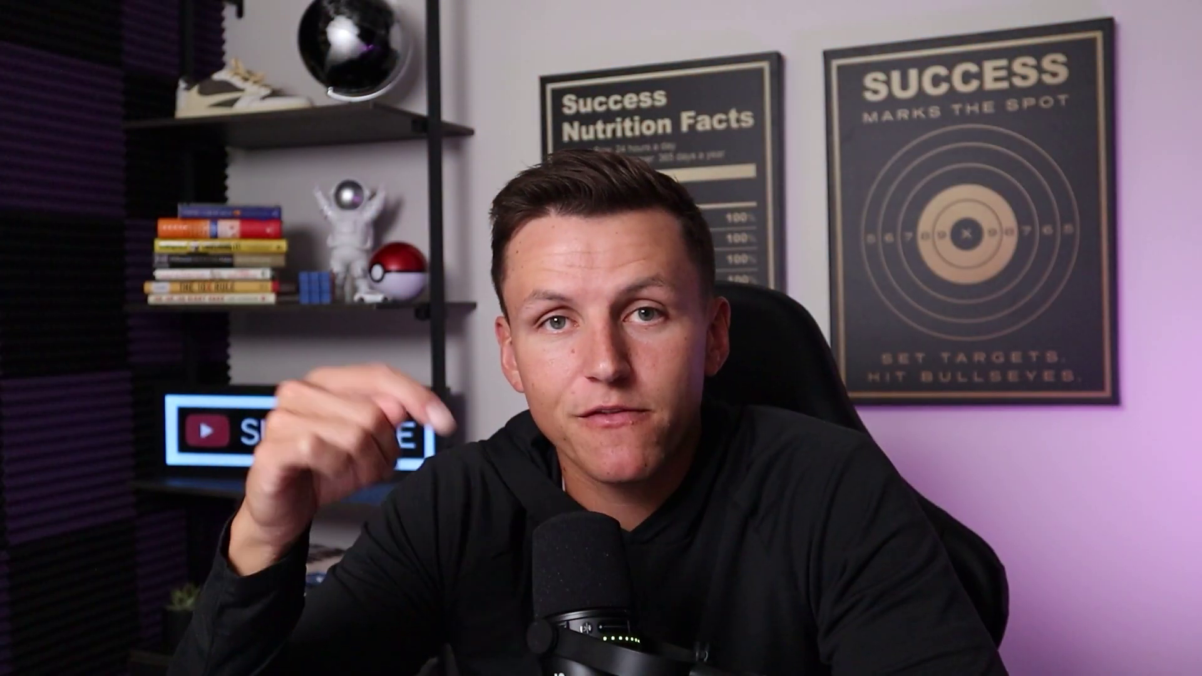